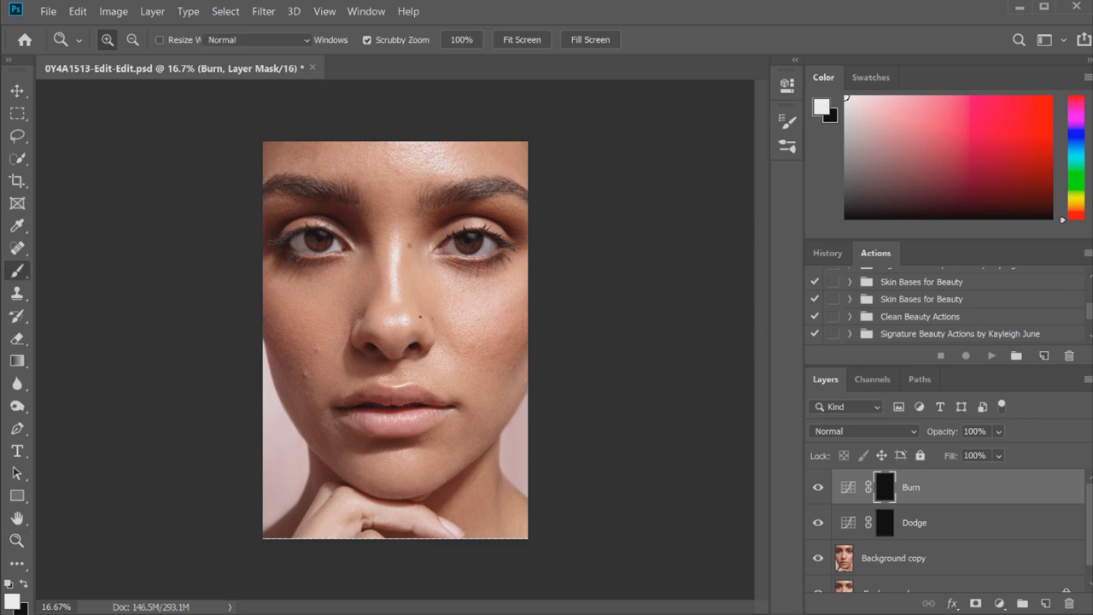
Step: Set the Brush tool's size to 34 px for painting on the adjustment layer masks
{"action": "key", "text": "b"}
{"action": "left_click", "coordinate": [124, 41]}
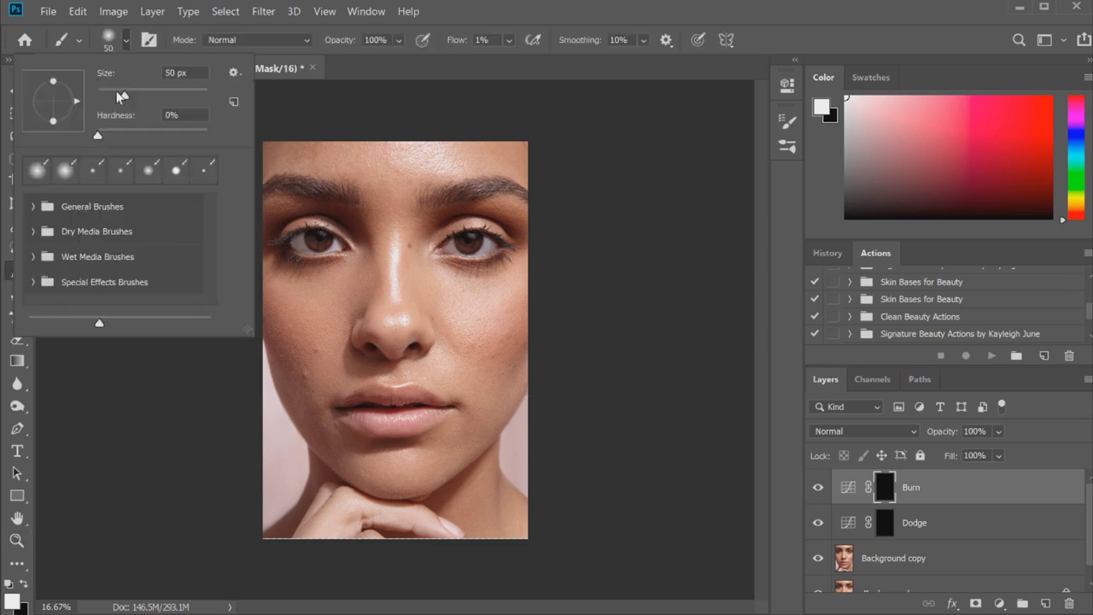
{"action": "left_click_drag", "start_coordinate": [127, 93], "coordinate": [119, 95]}
{"action": "key", "text": "Return"}
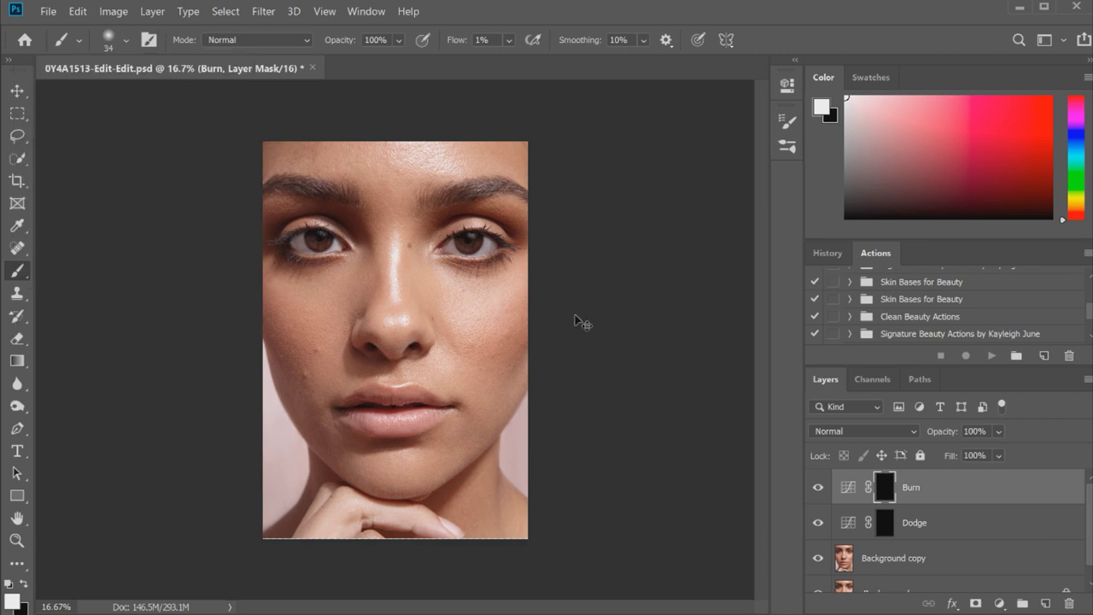
Step: Target the Dodge layer's mask and set the brush flow to 8%
{"action": "key", "text": "ctrl+plus"}
{"action": "key", "text": "ctrl+plus"}
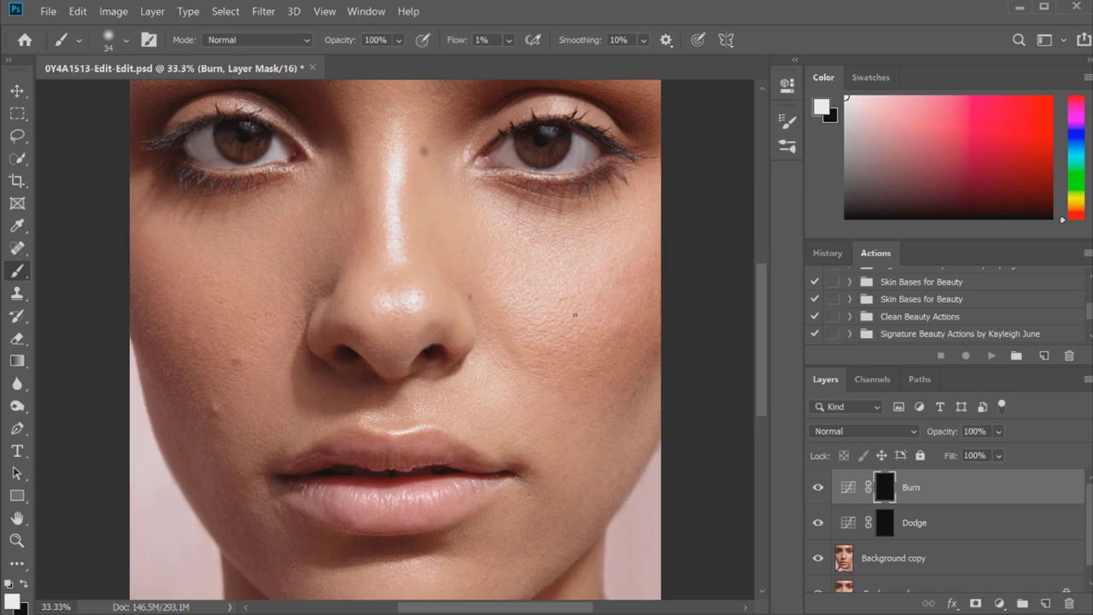
{"action": "left_click_drag", "start_coordinate": [761, 344], "coordinate": [758, 323]}
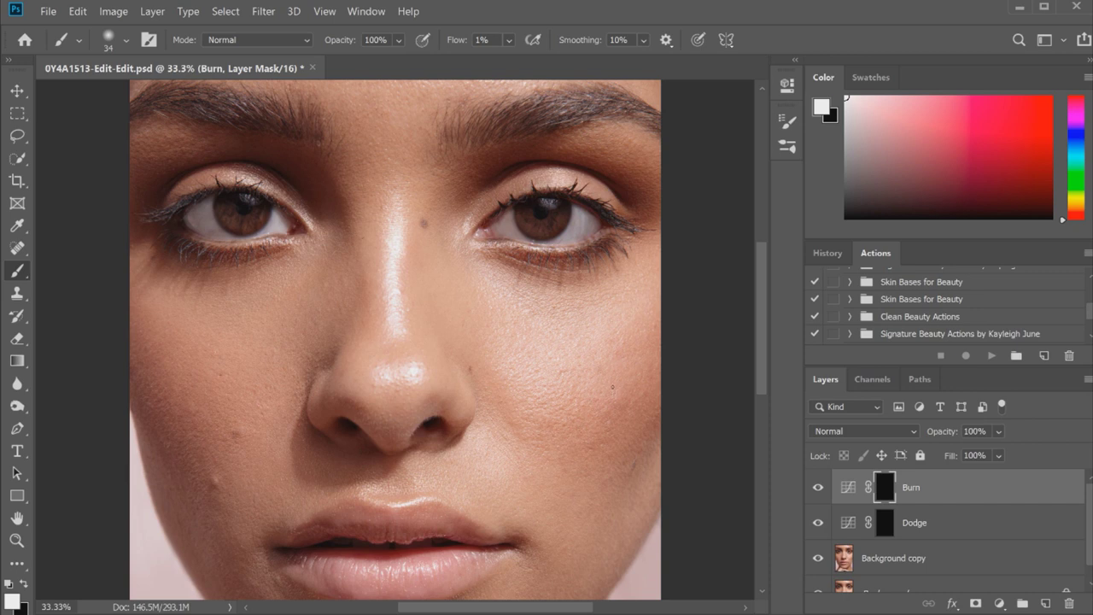
{"action": "key", "text": "alt+bracketleft"}
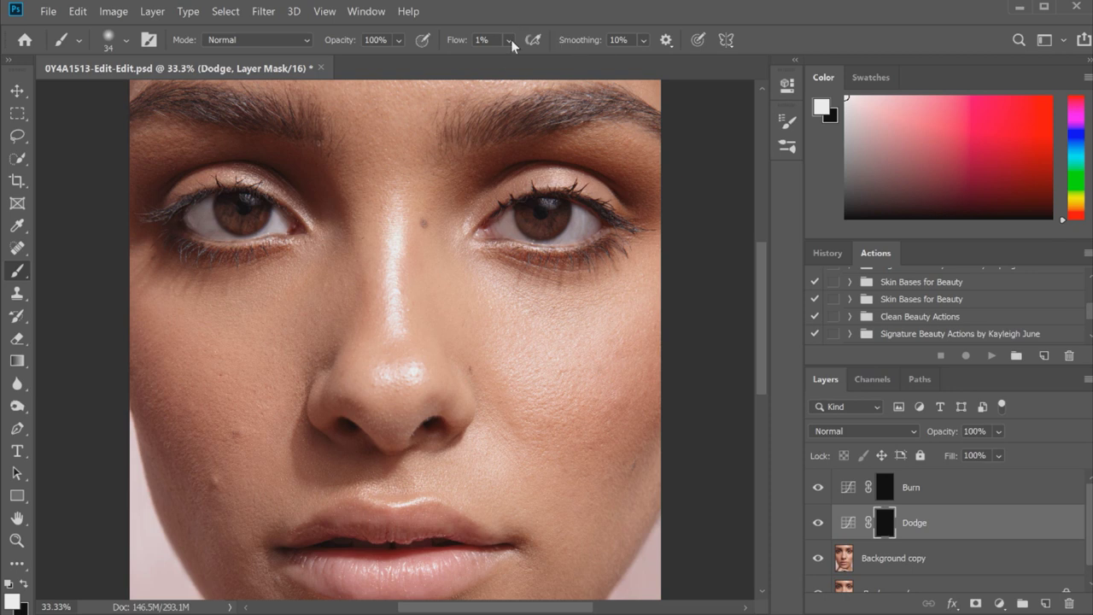
{"action": "left_click_drag", "start_coordinate": [508, 41], "coordinate": [519, 30]}
Step: Even out the skin on the cheeks and around the mouth by painting alternately on the Dodge and Burn masks
{"action": "scroll", "coordinate": [765, 343], "scroll_direction": "down", "scroll_amount": 3}
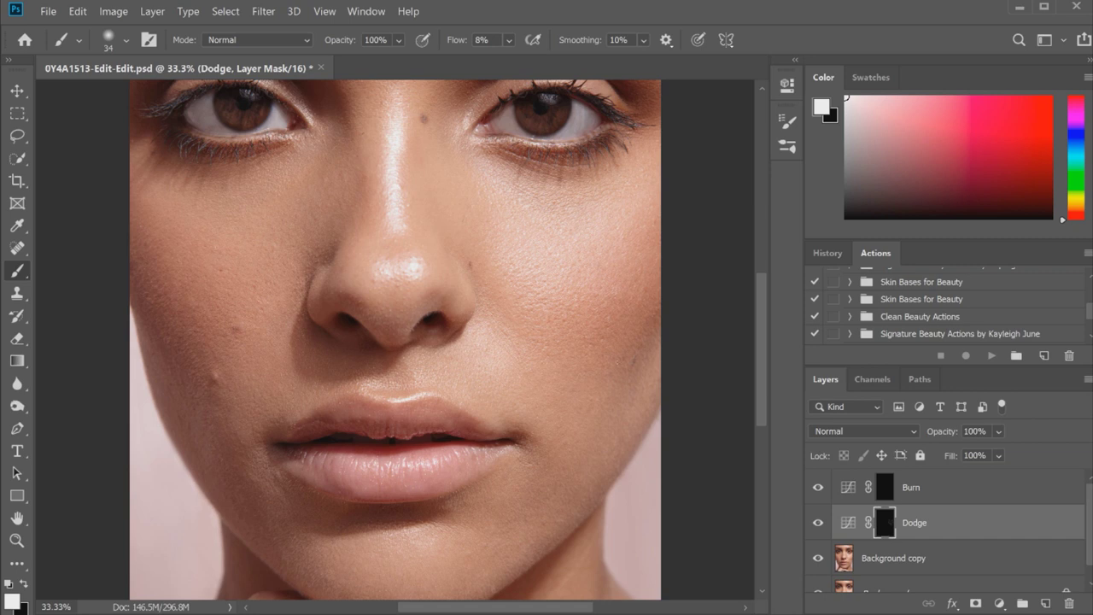
{"action": "key", "text": "alt+bracketright"}
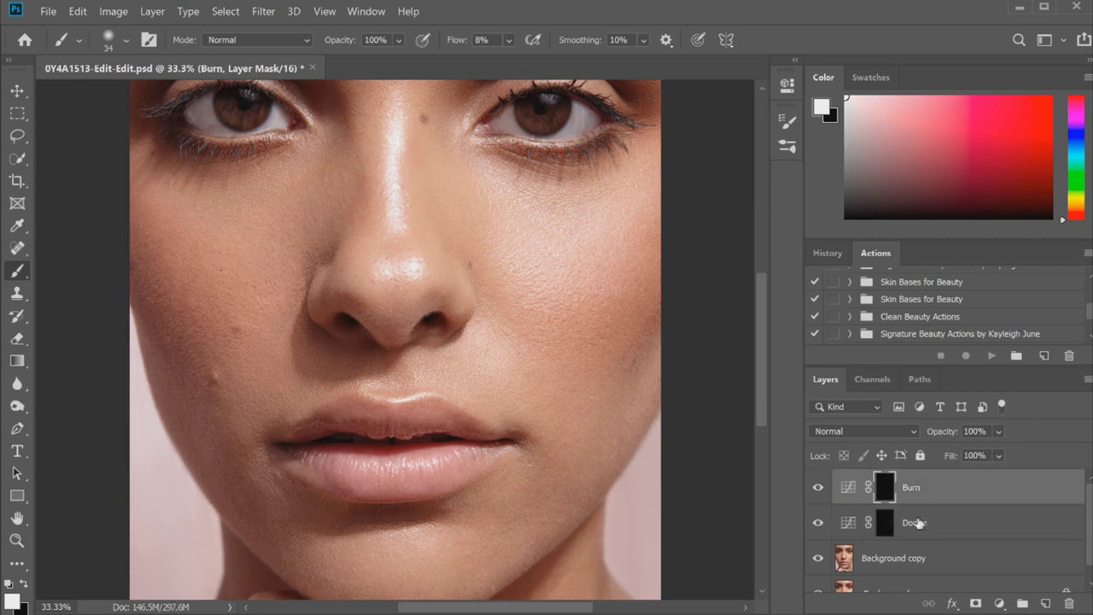
{"action": "key", "text": "alt+bracketleft"}
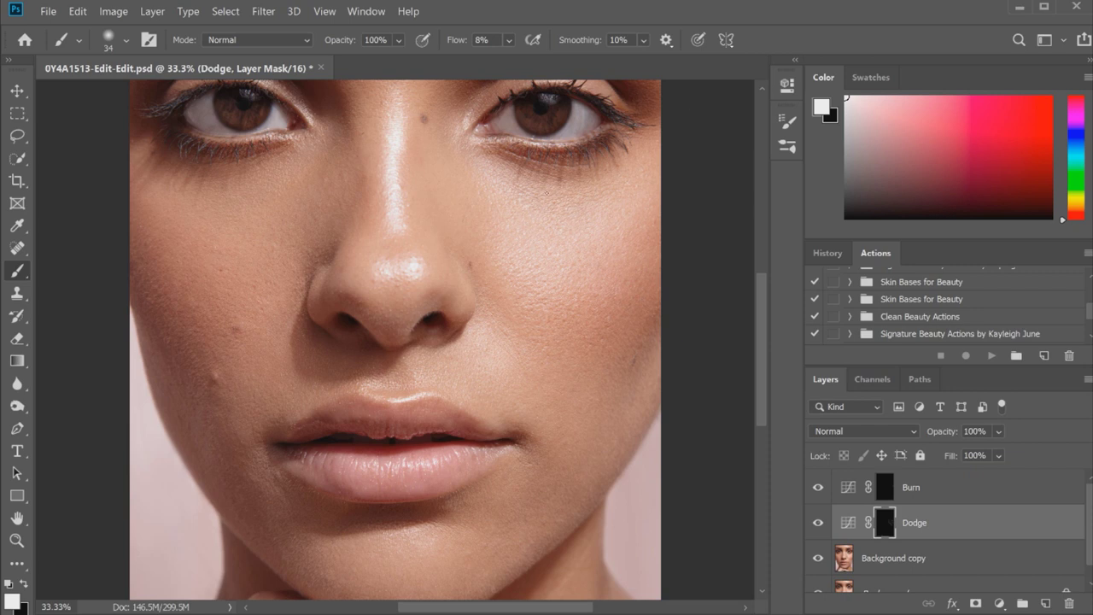
{"action": "left_click_drag", "start_coordinate": [546, 193], "coordinate": [548, 225]}
{"action": "key", "text": "alt+bracketright"}
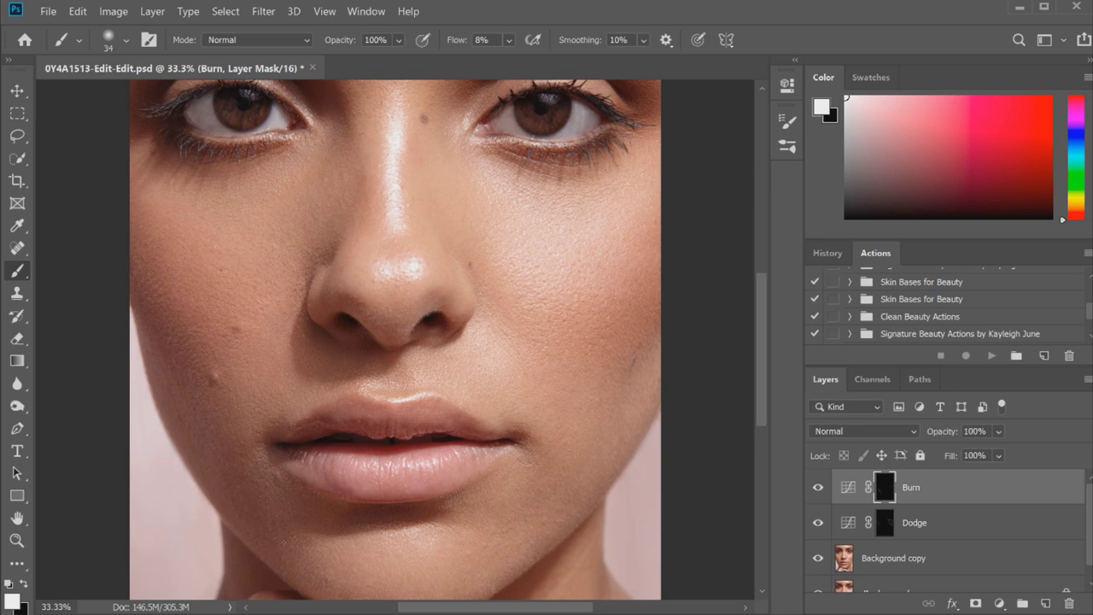
{"action": "left_click", "coordinate": [920, 534]}
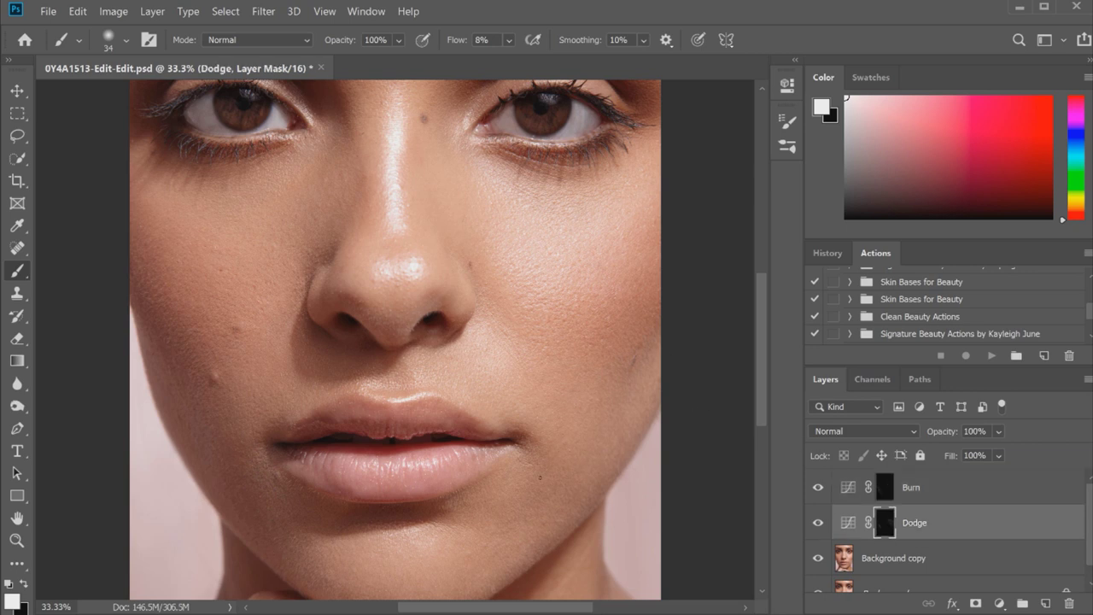
{"action": "scroll", "coordinate": [525, 513], "scroll_direction": "up", "scroll_amount": 5}
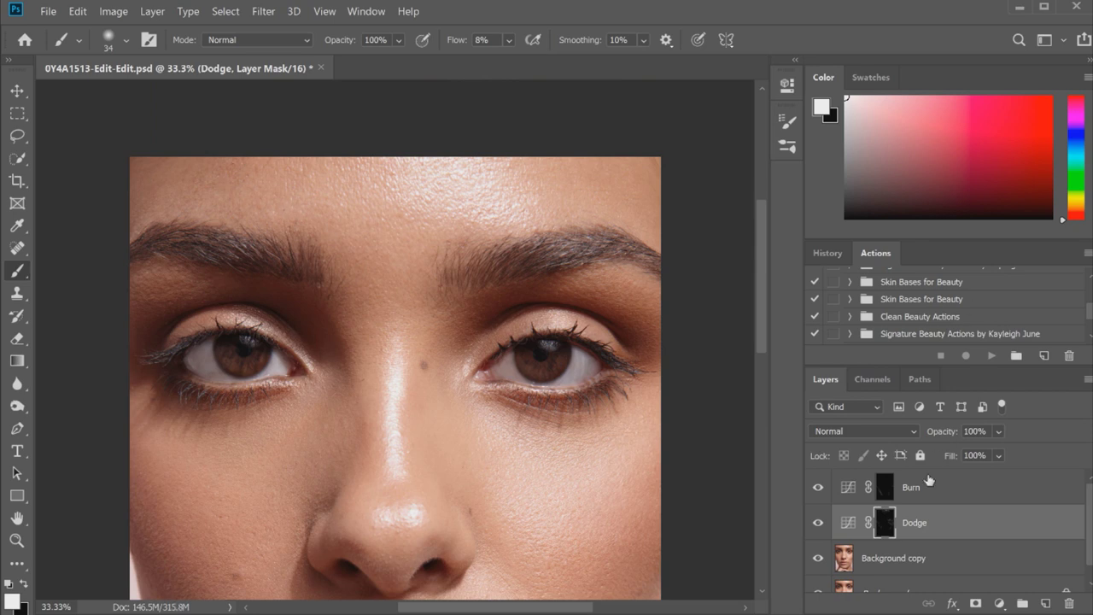
{"action": "key", "text": "alt+bracketright"}
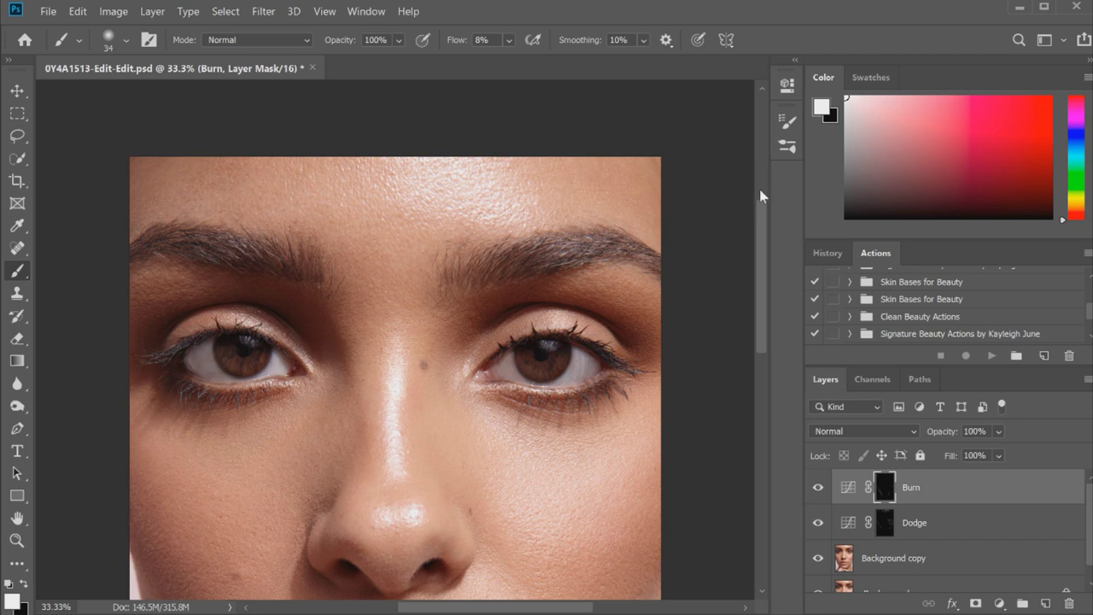
Step: Remove small blemishes on the cheek beside the nose with the Spot Healing Brush on the Background copy layer
{"action": "scroll", "coordinate": [396, 340], "scroll_direction": "down", "scroll_amount": 5}
{"action": "key", "text": "alt+bracketleft"}
{"action": "key", "text": "alt+bracketleft"}
{"action": "key", "text": "j"}
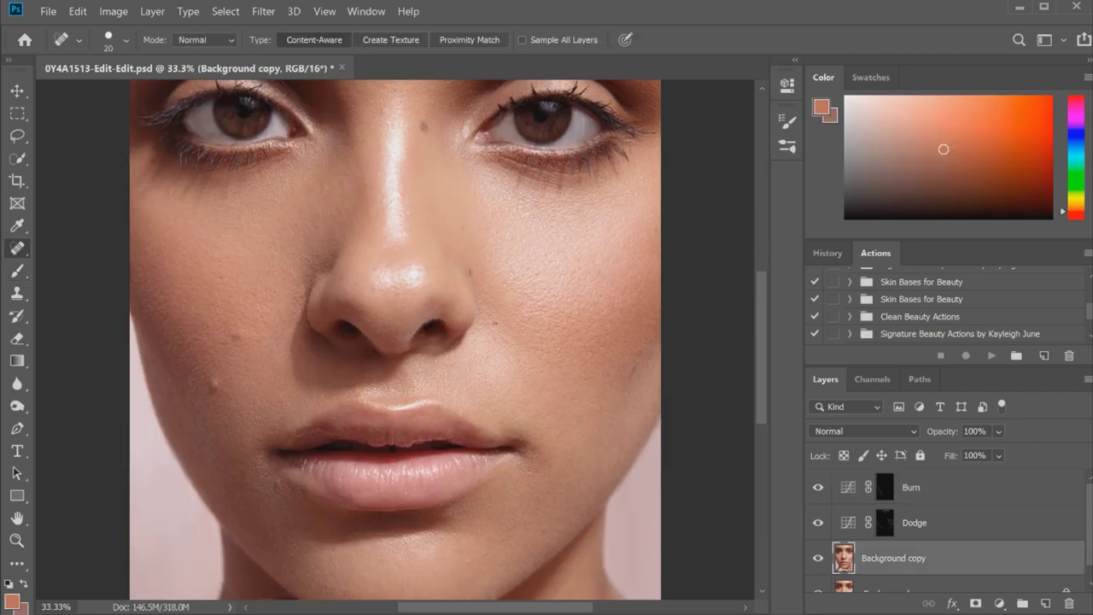
{"action": "mouse_move", "coordinate": [493, 331]}
{"action": "left_mouse_down"}
{"action": "mouse_move", "coordinate": [526, 374]}
{"action": "mouse_move", "coordinate": [512, 347]}
{"action": "left_mouse_up"}
{"action": "mouse_move", "coordinate": [563, 319]}
{"action": "left_mouse_down"}
{"action": "mouse_move", "coordinate": [565, 329]}
{"action": "mouse_move", "coordinate": [578, 316]}
{"action": "left_mouse_up"}
{"action": "left_click_drag", "start_coordinate": [763, 326], "coordinate": [765, 352]}
{"action": "scroll", "coordinate": [764, 352], "scroll_direction": "up", "scroll_amount": 1}
{"action": "scroll", "coordinate": [427, 367], "scroll_direction": "up", "scroll_amount": 3}
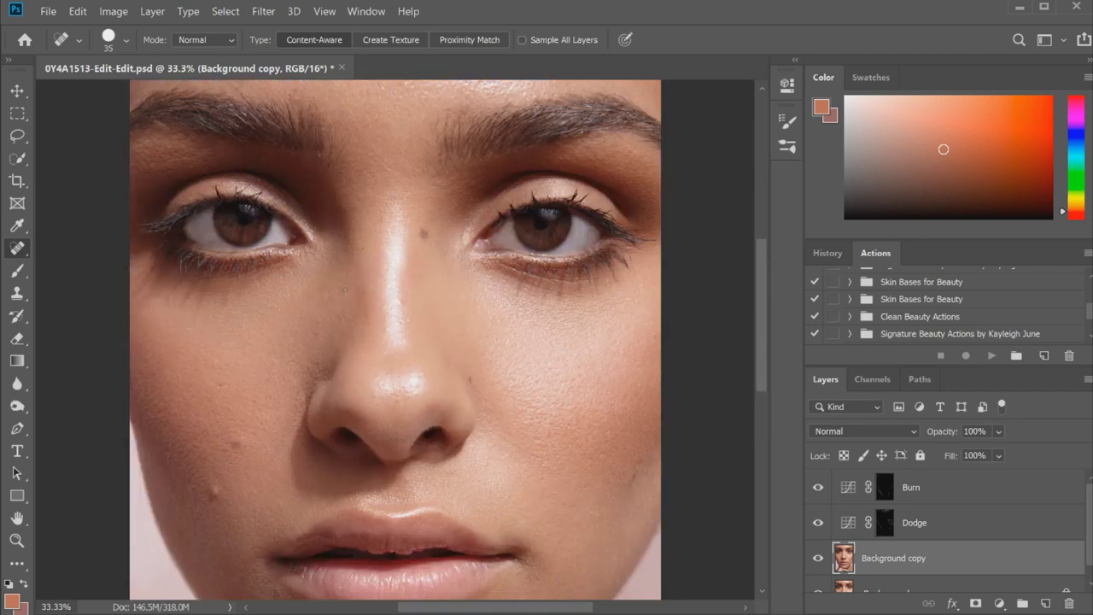
{"action": "left_click_drag", "start_coordinate": [763, 255], "coordinate": [761, 236]}
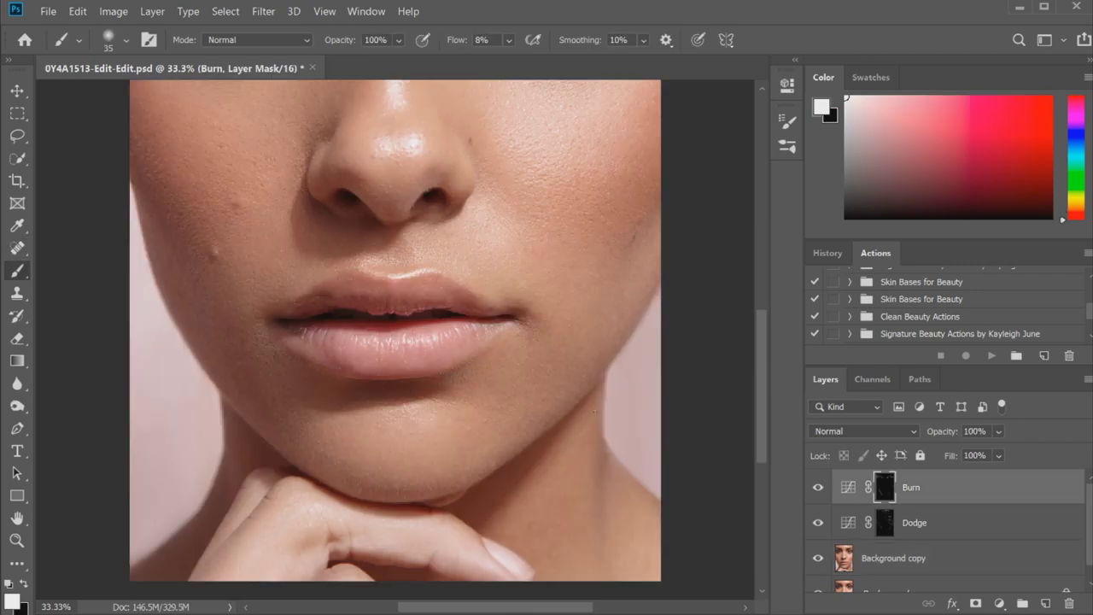
Step: Darken patches on both cheeks and near the corner of the mouth on the Burn mask with a 175 px brush
{"action": "left_click_drag", "start_coordinate": [763, 413], "coordinate": [776, 325]}
{"action": "key", "text": "ctrl+minus"}
{"action": "key", "text": "ctrl+minus"}
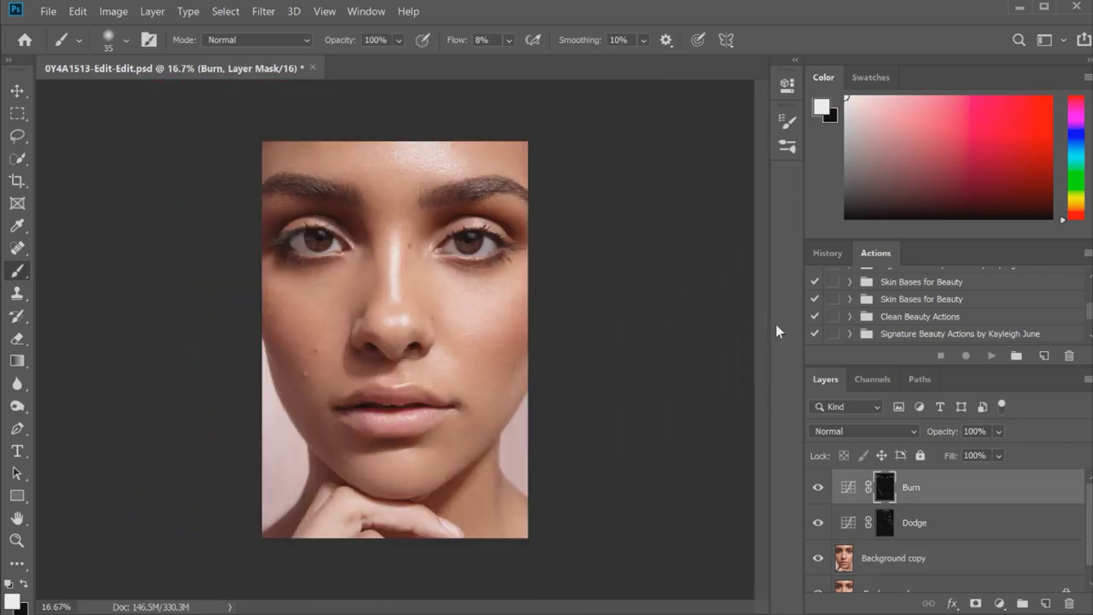
{"action": "key", "text": "alt+bracketleft"}
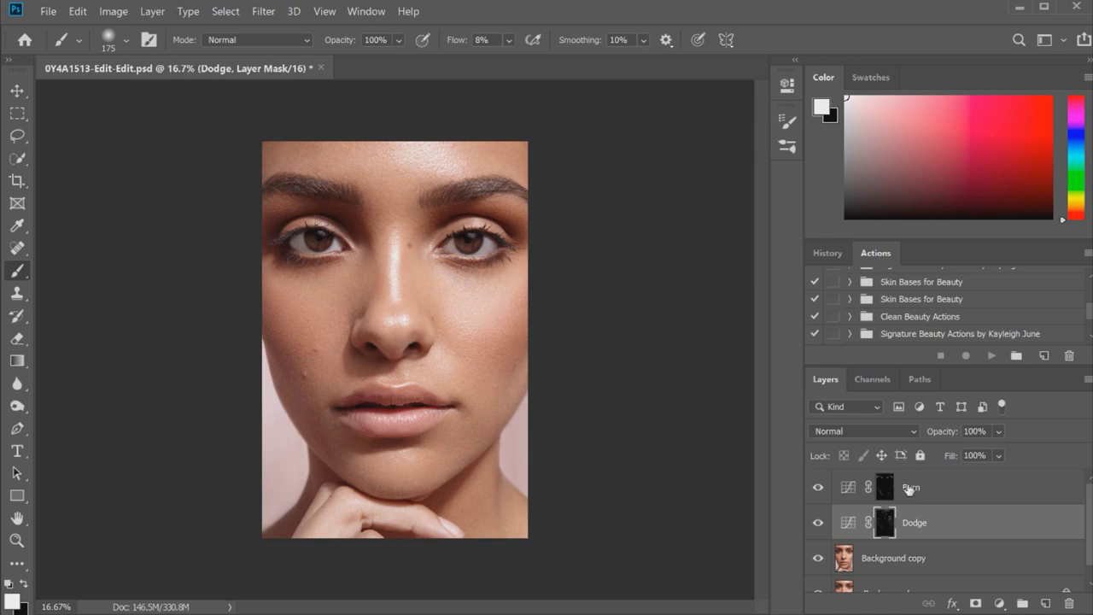
{"action": "key", "text": "alt+bracketright"}
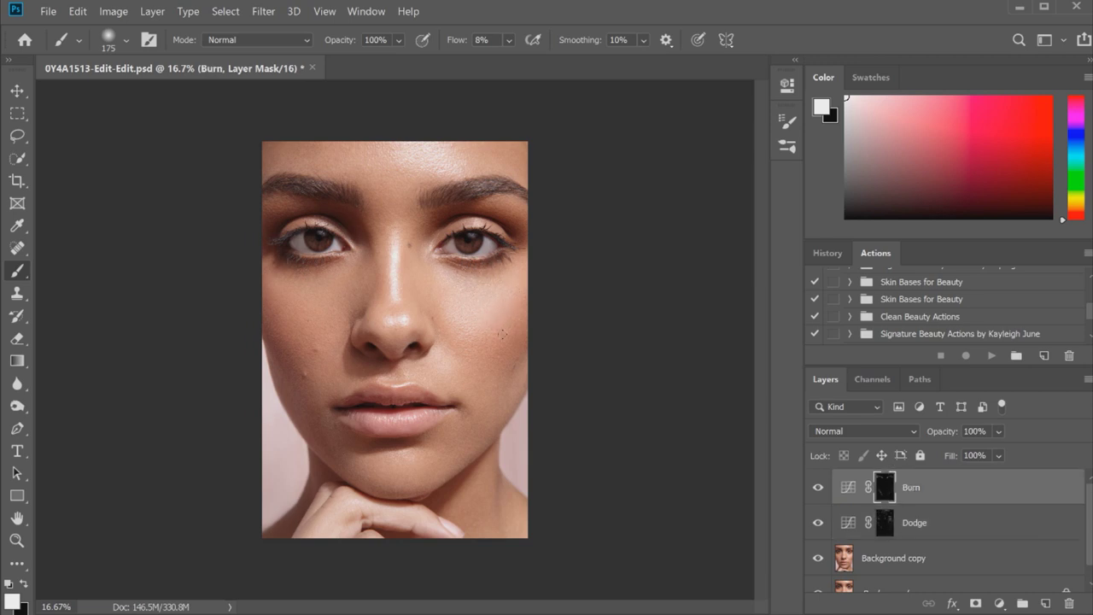
{"action": "left_click_drag", "start_coordinate": [494, 318], "coordinate": [515, 298]}
{"action": "left_click", "coordinate": [309, 335]}
{"action": "left_click_drag", "start_coordinate": [456, 375], "coordinate": [474, 392]}
Step: Lighten the upper forehead on the Dodge mask, and reduce the brush size to 90 px
{"action": "left_click", "coordinate": [927, 523]}
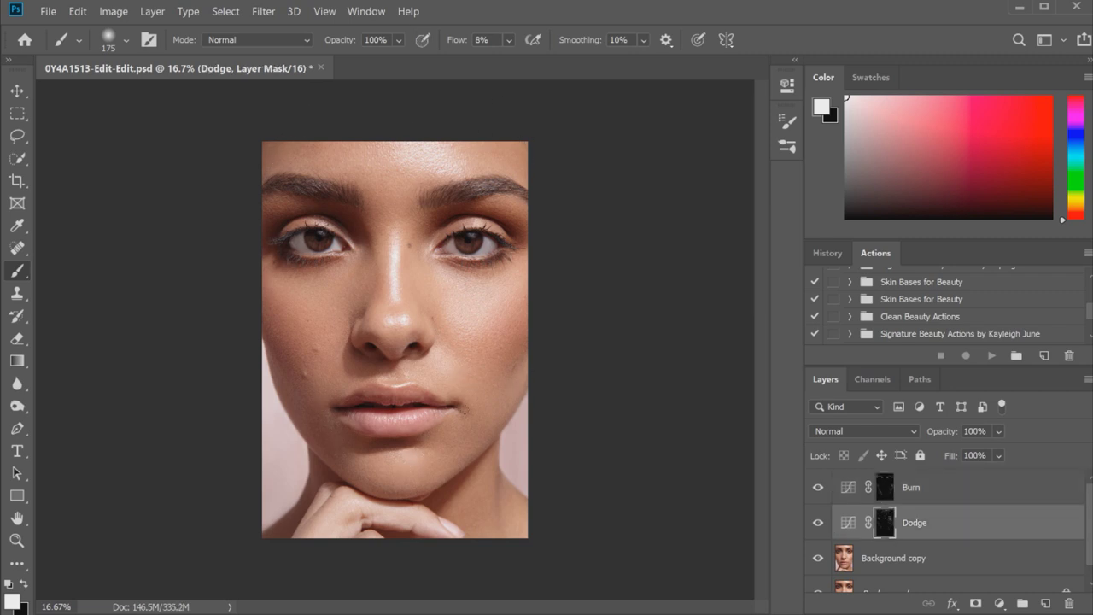
{"action": "left_click_drag", "start_coordinate": [321, 153], "coordinate": [333, 155]}
{"action": "key", "text": "bracketleft"}
{"action": "key", "text": "bracketleft"}
{"action": "key", "text": "bracketleft"}
{"action": "key", "text": "bracketleft"}
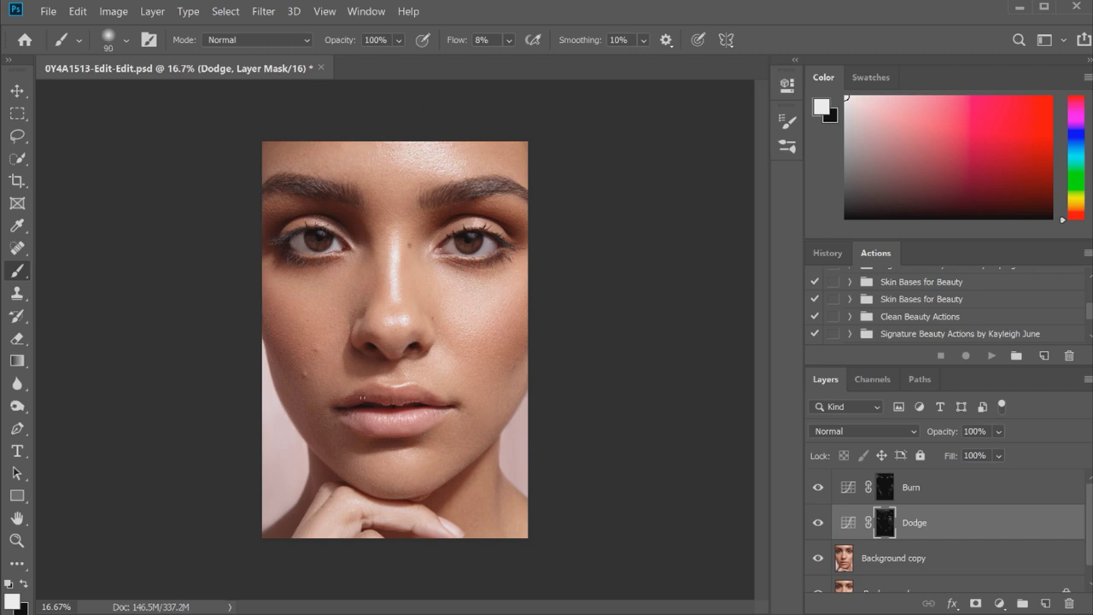
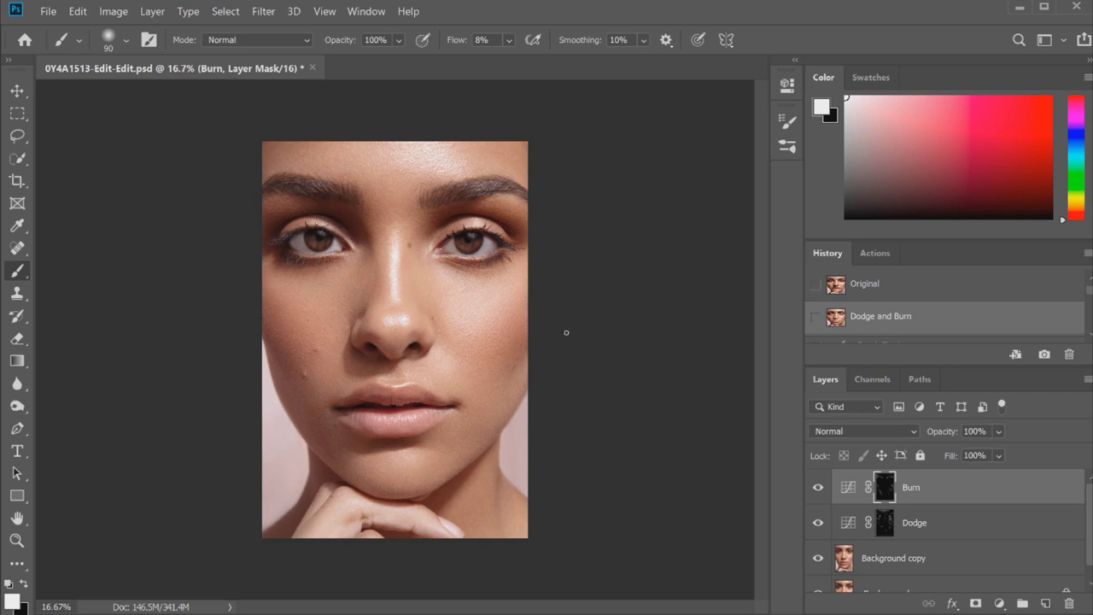
Step: Compare the Original and Dodge and Burn history snapshots
{"action": "left_click", "coordinate": [872, 292]}
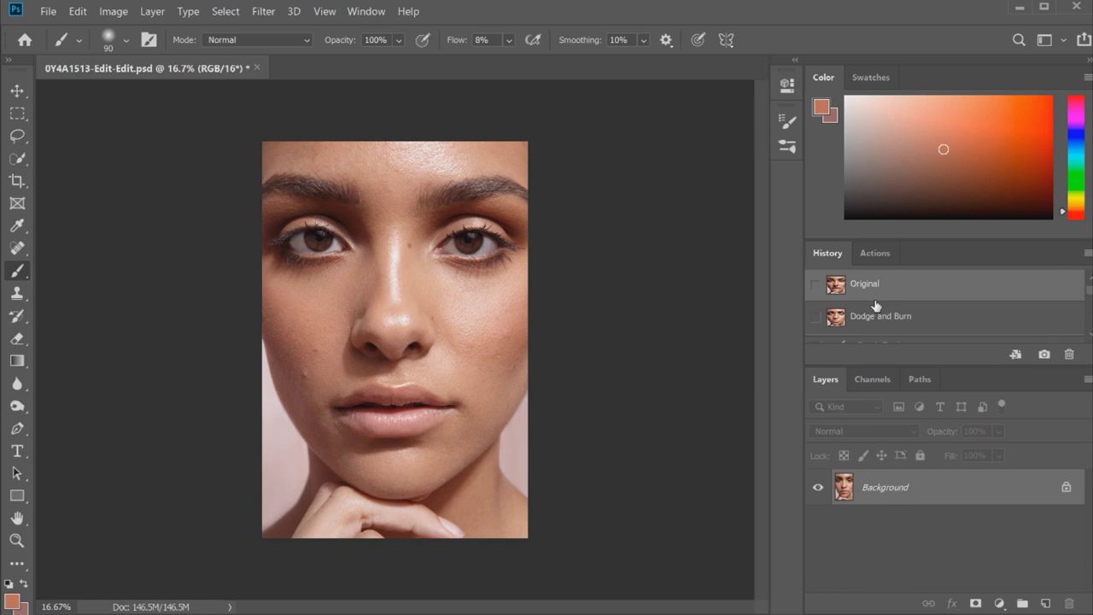
{"action": "left_click", "coordinate": [875, 323]}
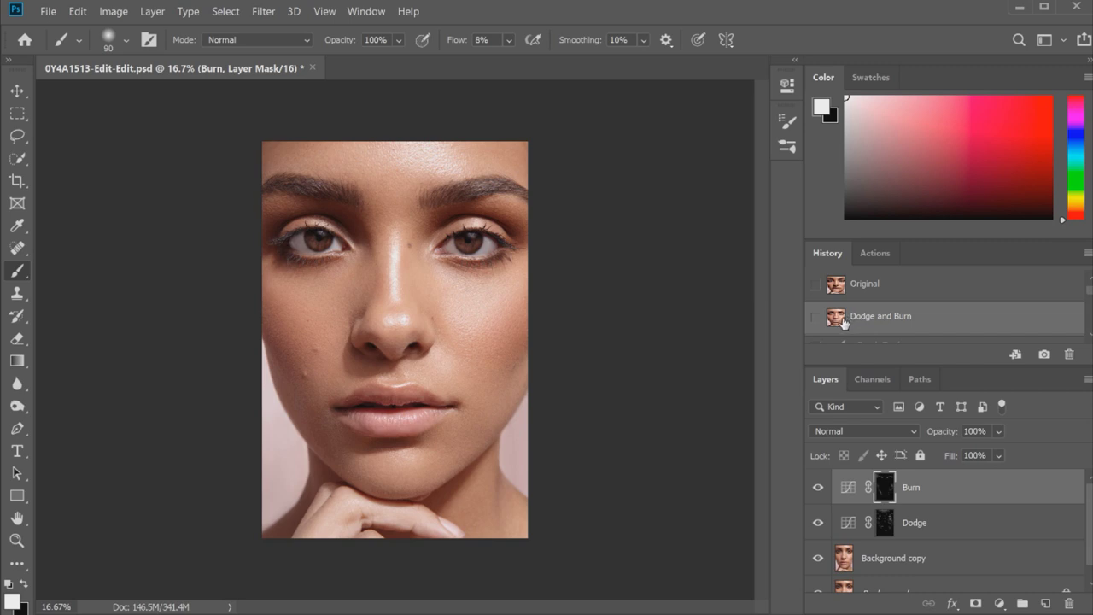
Step: Run the Frequency Separation action and isolate the Low layer for editing by hiding the High layer
{"action": "left_click", "coordinate": [877, 255]}
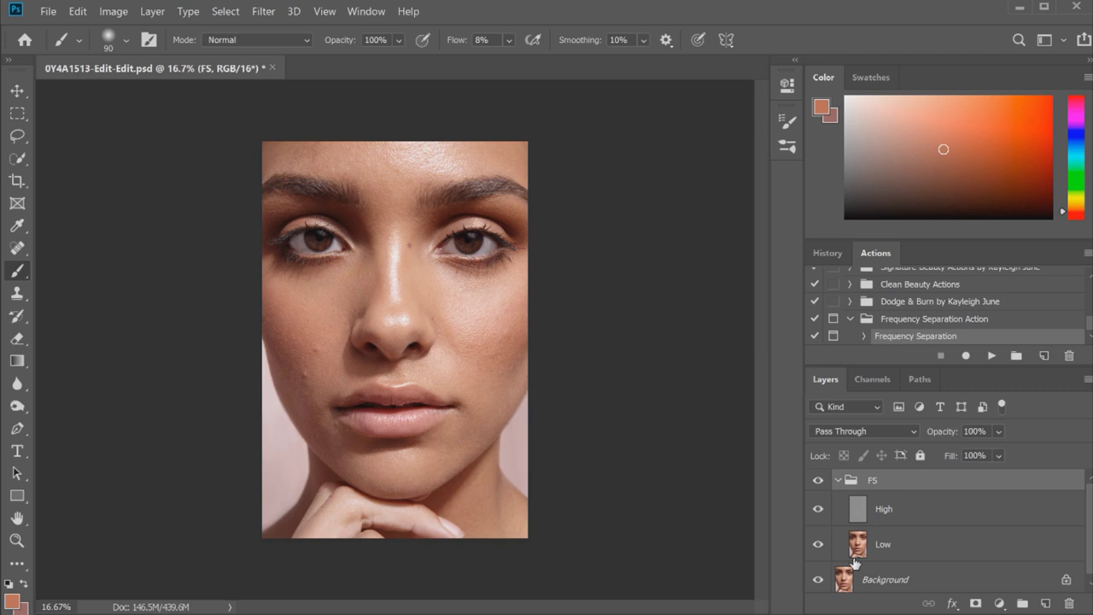
{"action": "left_click", "coordinate": [896, 547]}
{"action": "left_click", "coordinate": [818, 509]}
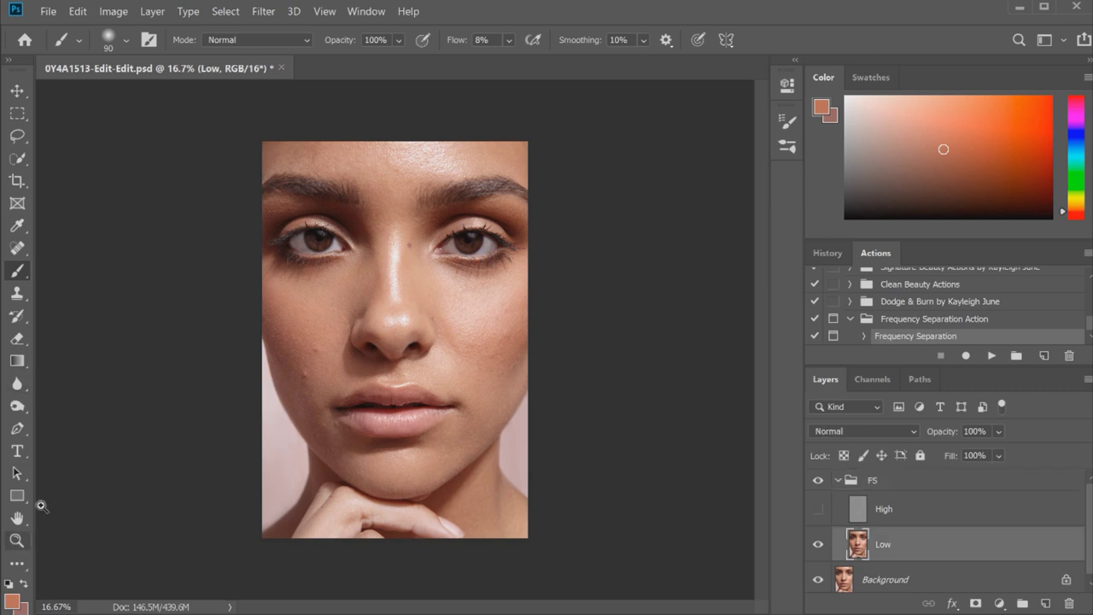
Step: Choose the Healing Brush for the Low layer and enlarge it to 125 px
{"action": "left_click", "coordinate": [16, 539]}
{"action": "left_click", "coordinate": [400, 387]}
{"action": "left_click", "coordinate": [399, 387]}
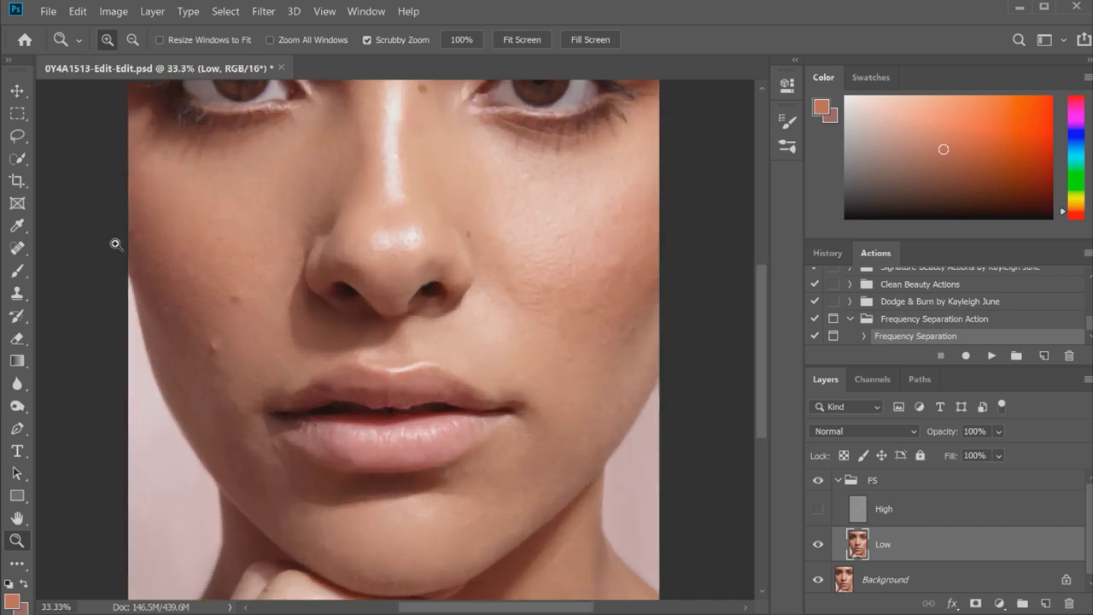
{"action": "left_click", "coordinate": [17, 247]}
{"action": "left_click_drag", "start_coordinate": [21, 250], "coordinate": [60, 265]}
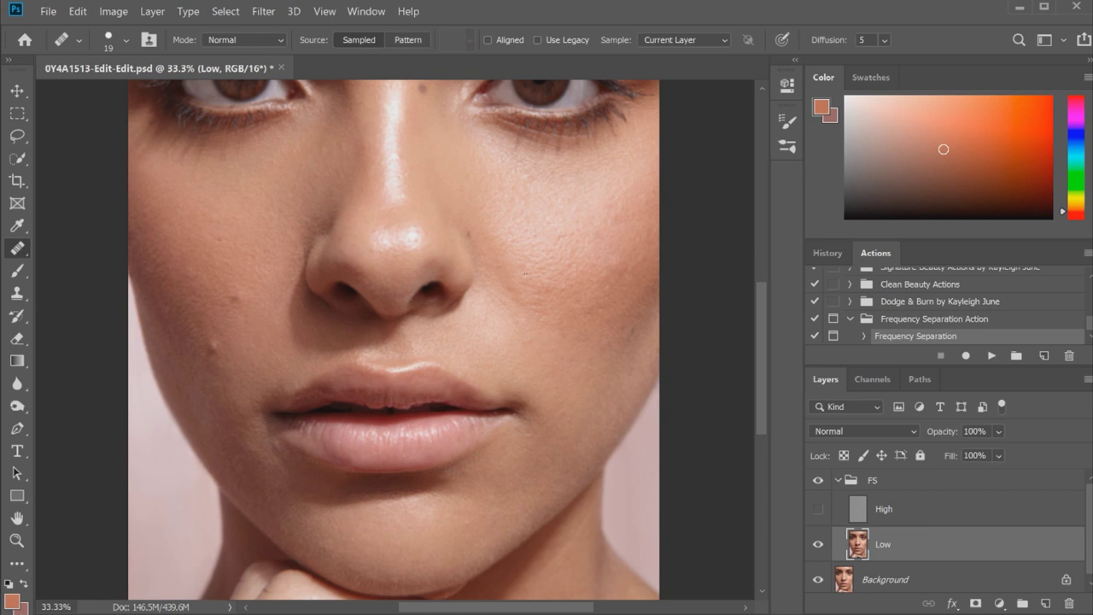
{"action": "key", "text": "bracketright"}
{"action": "key", "text": "bracketright"}
{"action": "key", "text": "bracketright"}
{"action": "key", "text": "bracketright"}
{"action": "key", "text": "bracketright"}
Step: Smooth the uneven tones on the brighter cheek of the Low layer by sampling nearby clean skin and healing over them
{"action": "left_click", "coordinate": [545, 233], "text": "alt"}
{"action": "left_click", "coordinate": [547, 273]}
{"action": "left_click", "coordinate": [636, 197]}
{"action": "left_click", "coordinate": [608, 266], "text": "alt"}
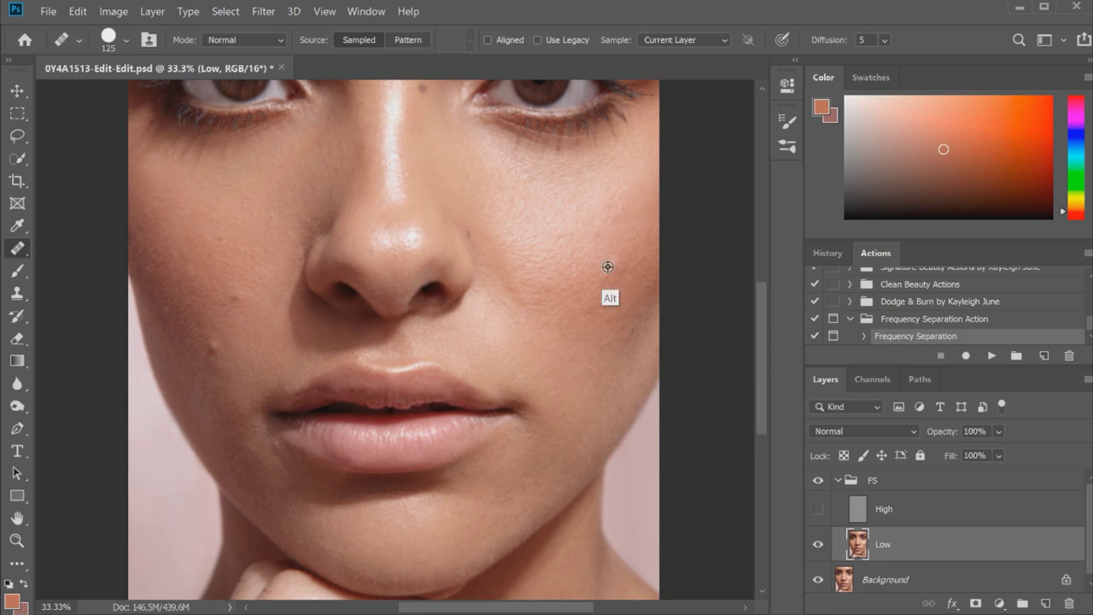
{"action": "left_click", "coordinate": [613, 271]}
{"action": "left_click", "coordinate": [633, 259]}
{"action": "left_click", "coordinate": [632, 243], "text": "alt"}
{"action": "left_click", "coordinate": [617, 277]}
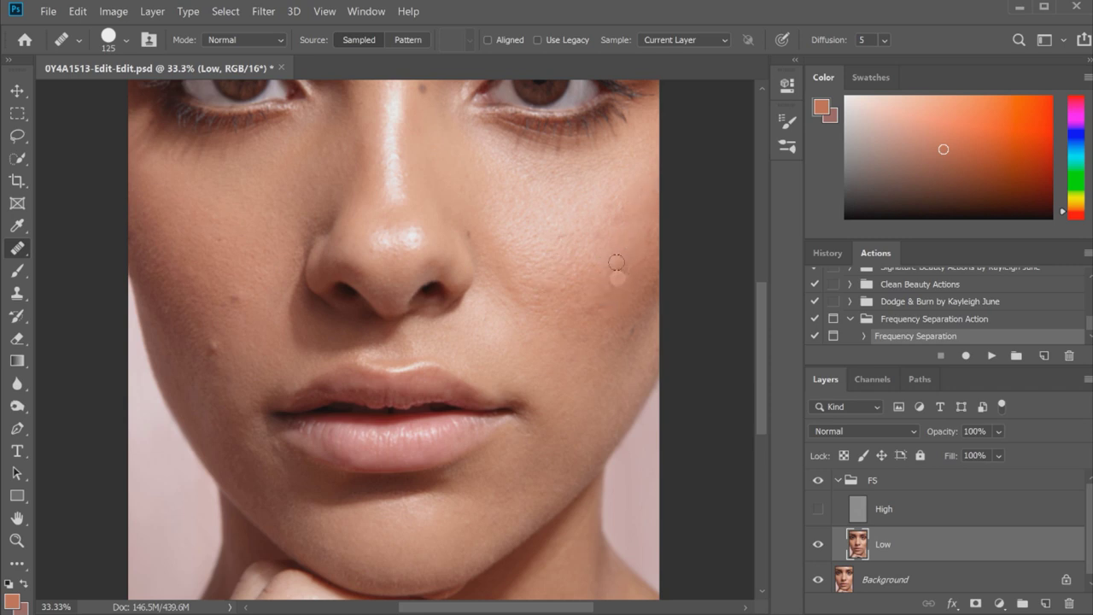
{"action": "left_click", "coordinate": [598, 303], "text": "alt"}
{"action": "left_click", "coordinate": [590, 282], "text": "alt"}
{"action": "left_click", "coordinate": [624, 271], "text": "alt"}
{"action": "left_click", "coordinate": [615, 209]}
Step: Review the Healing Brush's clone source, brush, source and sampling options
{"action": "left_click", "coordinate": [151, 40]}
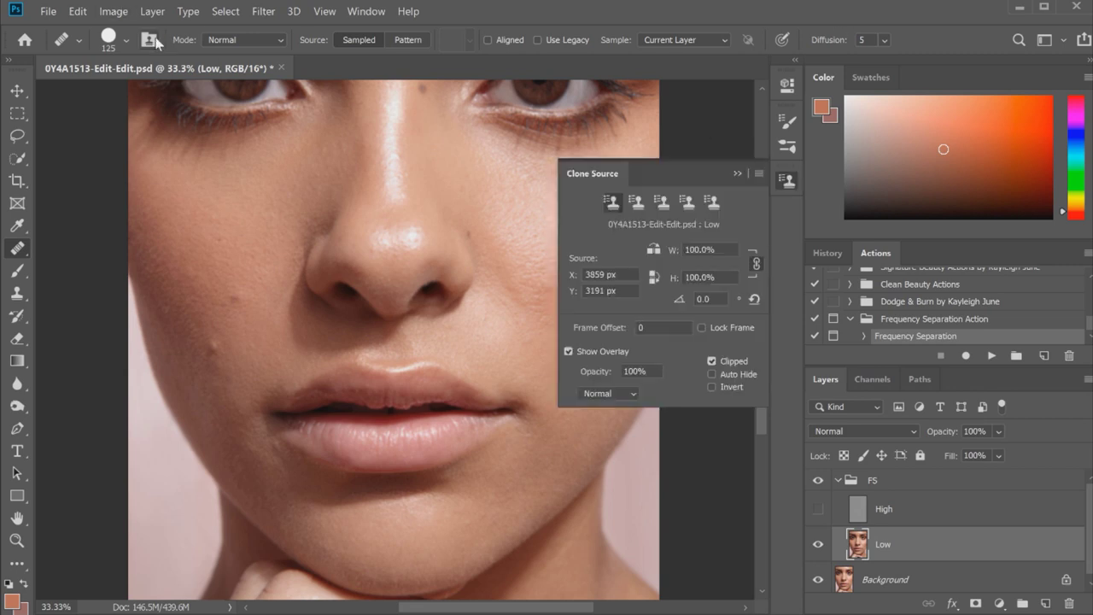
{"action": "left_click", "coordinate": [150, 40]}
{"action": "left_click", "coordinate": [126, 40]}
{"action": "left_click", "coordinate": [126, 40]}
{"action": "left_click", "coordinate": [414, 40]}
{"action": "left_click", "coordinate": [683, 39]}
{"action": "left_click", "coordinate": [678, 62]}
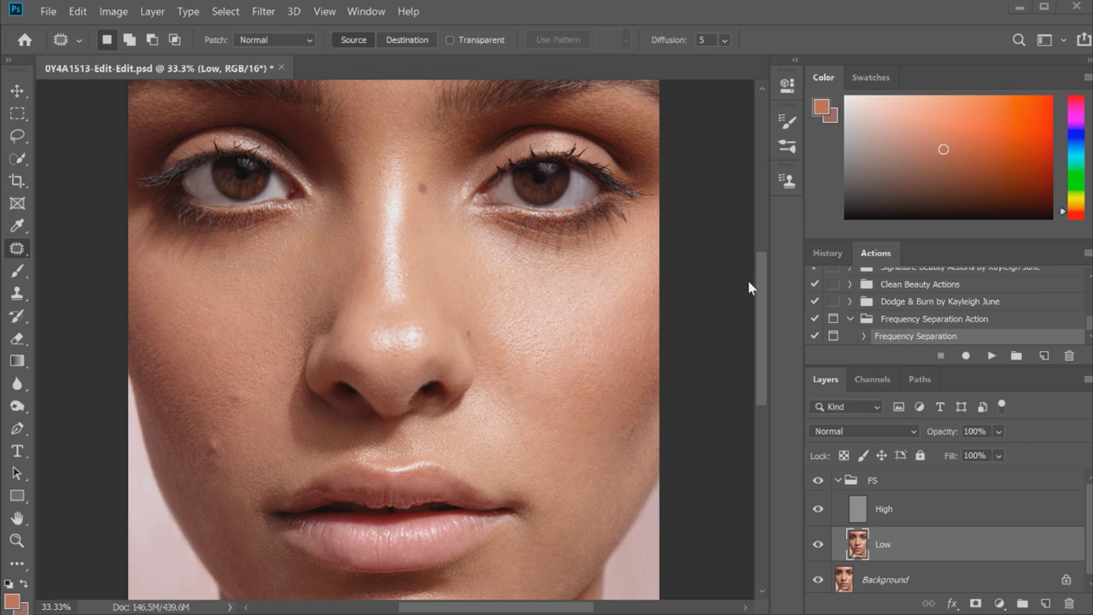
Step: Step back through the document's history to an earlier Patch Selection state on the Low layer
{"action": "left_click", "coordinate": [817, 258]}
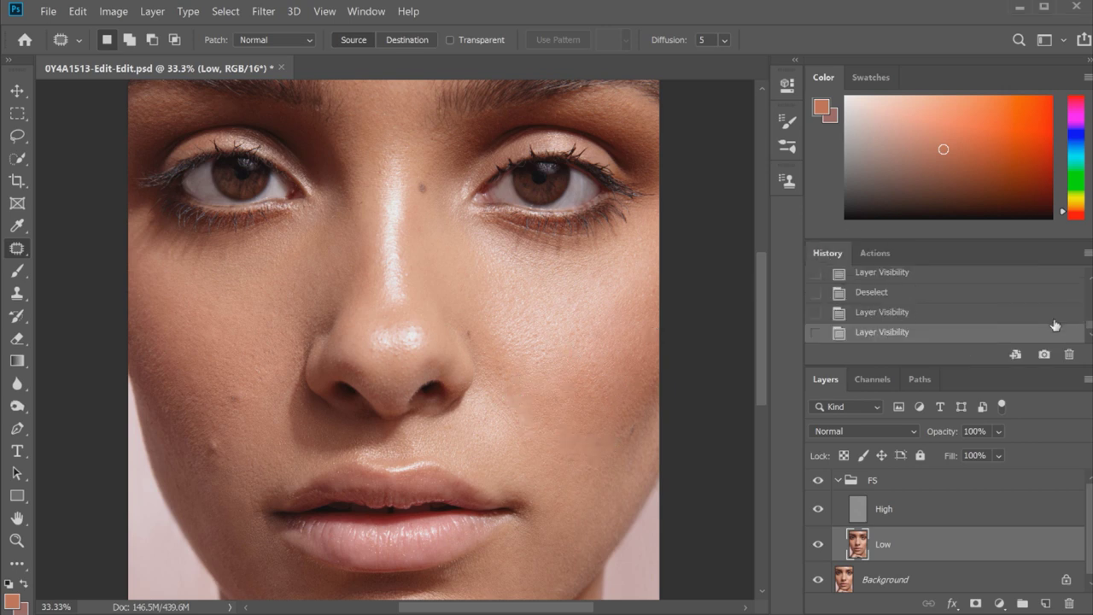
{"action": "scroll", "coordinate": [1091, 331], "scroll_direction": "up", "scroll_amount": 3}
{"action": "left_click", "coordinate": [959, 285]}
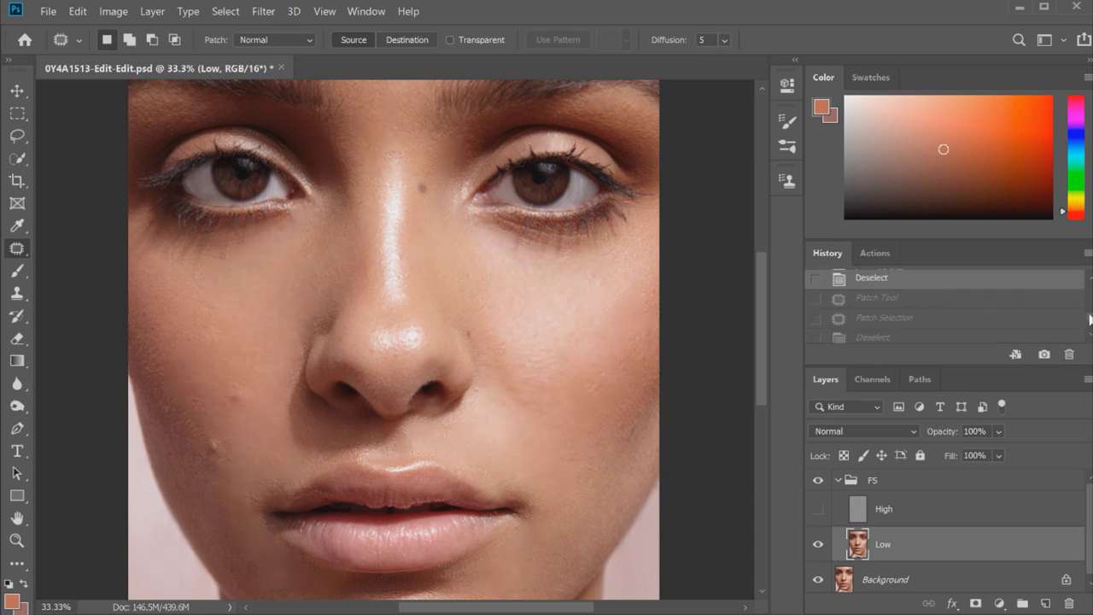
{"action": "left_click_drag", "start_coordinate": [1090, 319], "coordinate": [1090, 313]}
{"action": "left_click", "coordinate": [981, 287]}
{"action": "scroll", "coordinate": [1089, 316], "scroll_direction": "down", "scroll_amount": 1}
{"action": "left_click", "coordinate": [1014, 320]}
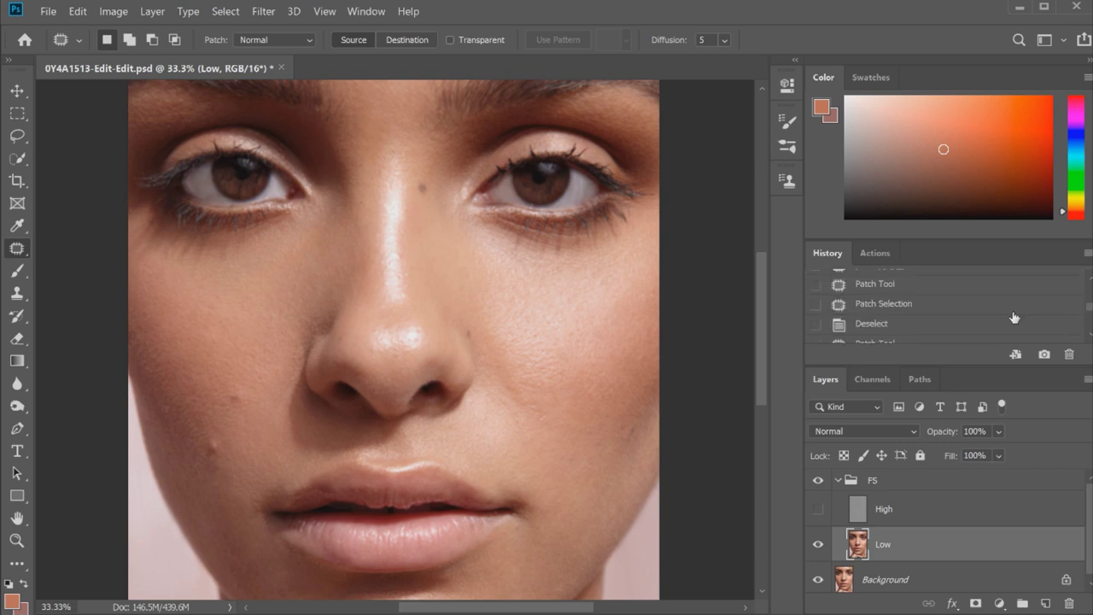
{"action": "key", "text": "ctrl+z"}
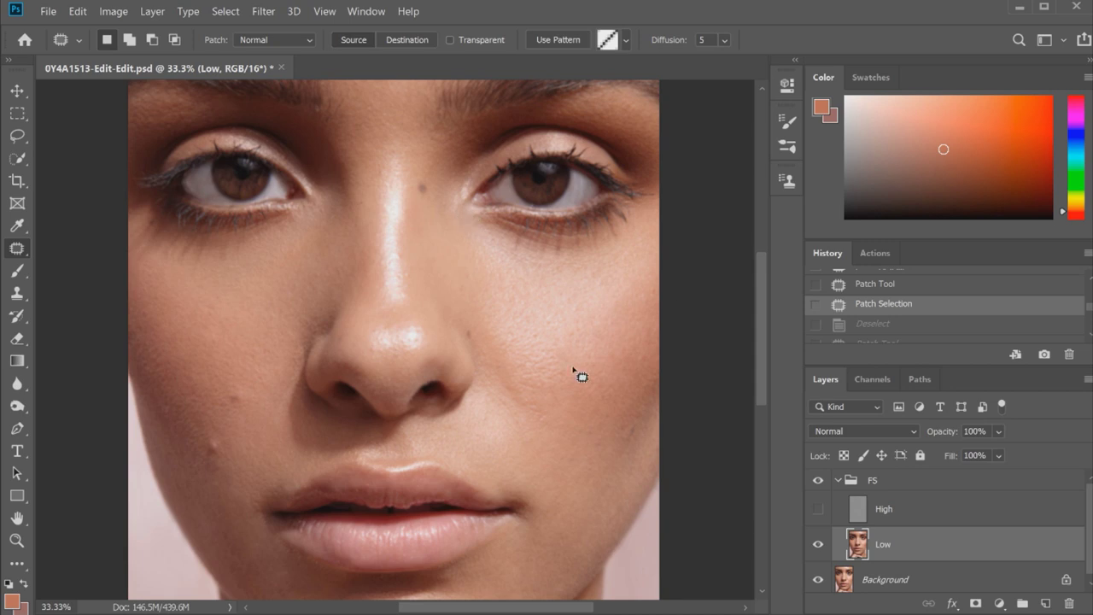
Step: Patch the uneven tones along the outer edge of the darker cheek on the Low layer with cleaner nearby skin
{"action": "left_click_drag", "start_coordinate": [762, 307], "coordinate": [763, 331]}
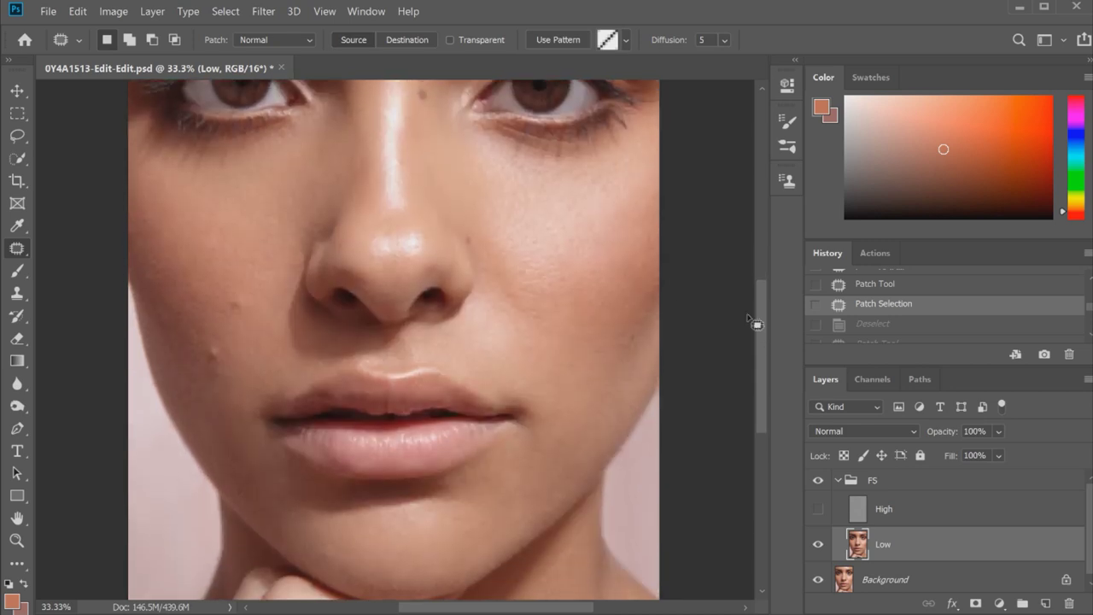
{"action": "left_click_drag", "start_coordinate": [162, 283], "coordinate": [157, 280]}
{"action": "left_click_drag", "start_coordinate": [156, 279], "coordinate": [165, 294]}
{"action": "key", "text": "ctrl+d"}
{"action": "mouse_move", "coordinate": [154, 243]}
{"action": "left_mouse_down"}
{"action": "mouse_move", "coordinate": [152, 261]}
{"action": "mouse_move", "coordinate": [152, 245]}
{"action": "left_mouse_up"}
{"action": "mouse_move", "coordinate": [152, 247]}
{"action": "left_mouse_down"}
{"action": "mouse_move", "coordinate": [168, 278]}
{"action": "mouse_move", "coordinate": [176, 260]}
{"action": "mouse_move", "coordinate": [162, 305]}
{"action": "left_mouse_up"}
{"action": "key", "text": "ctrl+d"}
{"action": "key", "text": "ctrl+d"}
Step: Patch the blotchy areas on the brighter cheek of the Low layer, from below the eye down toward the jaw
{"action": "left_click_drag", "start_coordinate": [762, 325], "coordinate": [762, 292]}
{"action": "left_click_drag", "start_coordinate": [589, 267], "coordinate": [587, 269]}
{"action": "mouse_move", "coordinate": [574, 265]}
{"action": "left_mouse_down"}
{"action": "mouse_move", "coordinate": [603, 305]}
{"action": "mouse_move", "coordinate": [560, 298]}
{"action": "mouse_move", "coordinate": [589, 291]}
{"action": "left_mouse_up"}
{"action": "key", "text": "ctrl+d"}
{"action": "left_click_drag", "start_coordinate": [571, 293], "coordinate": [602, 309]}
{"action": "key", "text": "ctrl+d"}
{"action": "mouse_move", "coordinate": [564, 394]}
{"action": "left_mouse_down"}
{"action": "mouse_move", "coordinate": [547, 413]}
{"action": "mouse_move", "coordinate": [561, 414]}
{"action": "left_mouse_up"}
{"action": "key", "text": "ctrl+d"}
{"action": "left_click_drag", "start_coordinate": [575, 362], "coordinate": [584, 369]}
{"action": "key", "text": "ctrl+d"}
Step: Patch the uneven tones on the forehead above the inner end of the eyebrow on the darker side of the face
{"action": "scroll", "coordinate": [577, 363], "scroll_direction": "up", "scroll_amount": 3}
{"action": "mouse_move", "coordinate": [449, 163]}
{"action": "left_mouse_down"}
{"action": "mouse_move", "coordinate": [420, 189]}
{"action": "mouse_move", "coordinate": [414, 158]}
{"action": "mouse_move", "coordinate": [381, 165]}
{"action": "left_mouse_up"}
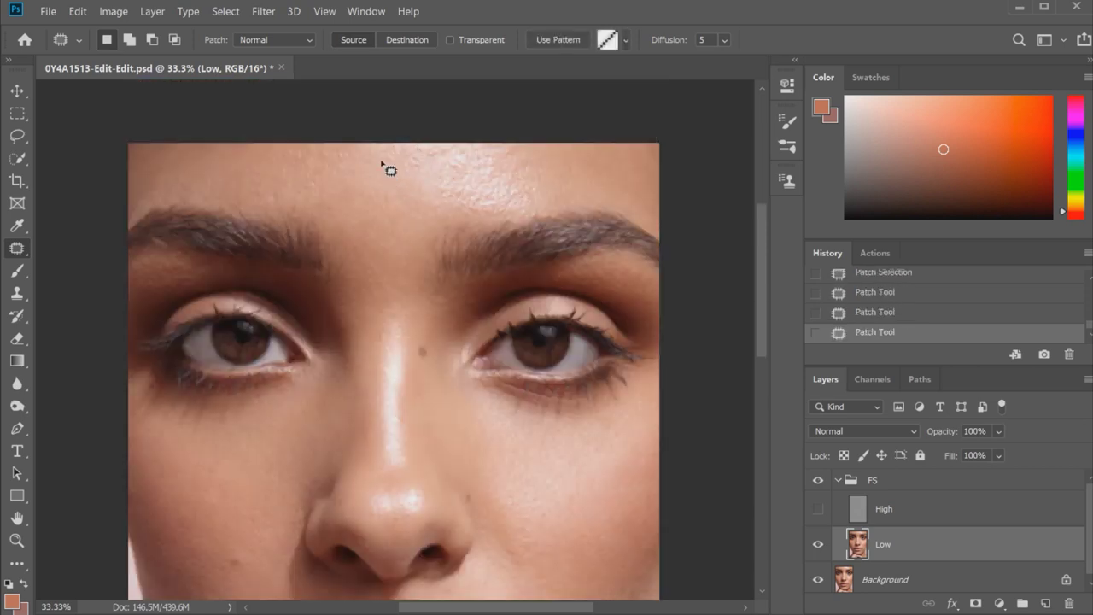
{"action": "mouse_move", "coordinate": [320, 177]}
{"action": "left_mouse_down"}
{"action": "mouse_move", "coordinate": [348, 187]}
{"action": "mouse_move", "coordinate": [336, 144]}
{"action": "mouse_move", "coordinate": [337, 157]}
{"action": "left_mouse_up"}
{"action": "key", "text": "ctrl+d"}
{"action": "mouse_move", "coordinate": [331, 160]}
{"action": "left_mouse_down"}
{"action": "mouse_move", "coordinate": [360, 177]}
{"action": "mouse_move", "coordinate": [338, 180]}
{"action": "left_mouse_up"}
{"action": "key", "text": "ctrl+d"}
{"action": "left_click_drag", "start_coordinate": [342, 181], "coordinate": [364, 167]}
{"action": "key", "text": "ctrl+d"}
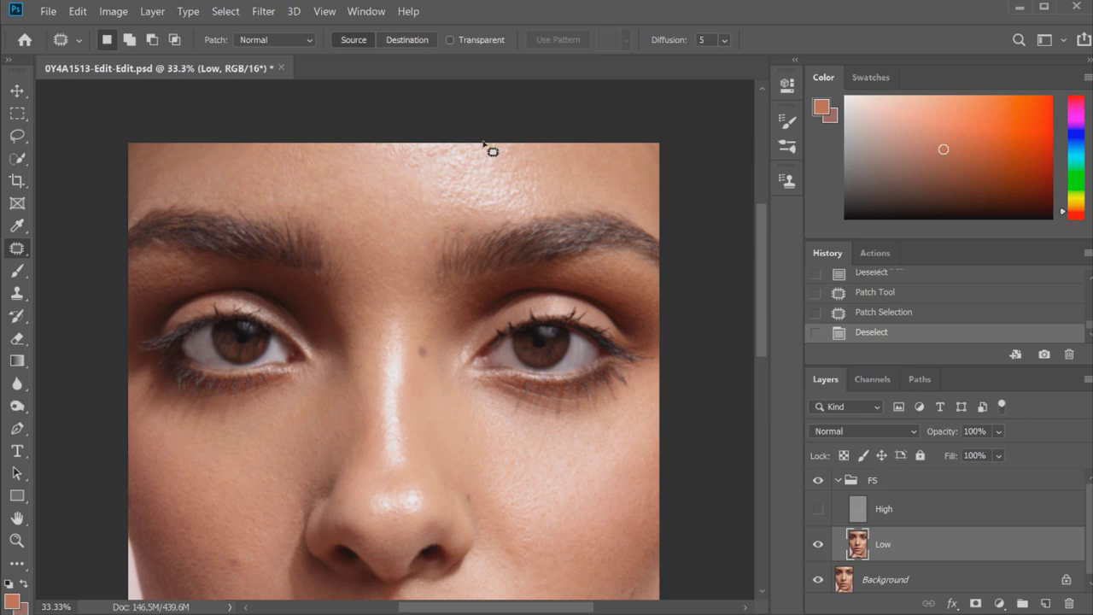
Step: Compare the last forehead edit before and after, and patch the uneven tones within the bright forehead highlight
{"action": "key", "text": "ctrl+z"}
{"action": "key", "text": "ctrl+shift+z"}
{"action": "left_click_drag", "start_coordinate": [426, 160], "coordinate": [418, 162]}
{"action": "left_click_drag", "start_coordinate": [412, 165], "coordinate": [401, 186]}
{"action": "key", "text": "ctrl+d"}
{"action": "left_click_drag", "start_coordinate": [446, 151], "coordinate": [436, 165]}
{"action": "mouse_move", "coordinate": [426, 162]}
{"action": "left_mouse_down"}
{"action": "mouse_move", "coordinate": [414, 184]}
{"action": "mouse_move", "coordinate": [462, 166]}
{"action": "left_mouse_up"}
{"action": "key", "text": "ctrl+d"}
{"action": "key", "text": "ctrl+d"}
Step: Patch the inner edge of the forehead highlight to blend it into the surrounding skin
{"action": "mouse_move", "coordinate": [453, 168]}
{"action": "left_mouse_down"}
{"action": "mouse_move", "coordinate": [432, 181]}
{"action": "mouse_move", "coordinate": [404, 159]}
{"action": "mouse_move", "coordinate": [415, 153]}
{"action": "left_mouse_up"}
{"action": "left_click_drag", "start_coordinate": [410, 158], "coordinate": [429, 192]}
{"action": "key", "text": "ctrl+d"}
{"action": "left_click_drag", "start_coordinate": [398, 145], "coordinate": [395, 156]}
{"action": "mouse_move", "coordinate": [393, 156]}
{"action": "left_mouse_down"}
{"action": "mouse_move", "coordinate": [377, 174]}
{"action": "mouse_move", "coordinate": [395, 151]}
{"action": "left_mouse_up"}
{"action": "key", "text": "ctrl+d"}
{"action": "left_click_drag", "start_coordinate": [390, 155], "coordinate": [375, 180]}
{"action": "key", "text": "ctrl+d"}
Step: Switch to the Healing Brush and smooth the brighter cheek of the Low layer using skin sampled nearby
{"action": "left_click_drag", "start_coordinate": [761, 221], "coordinate": [765, 281]}
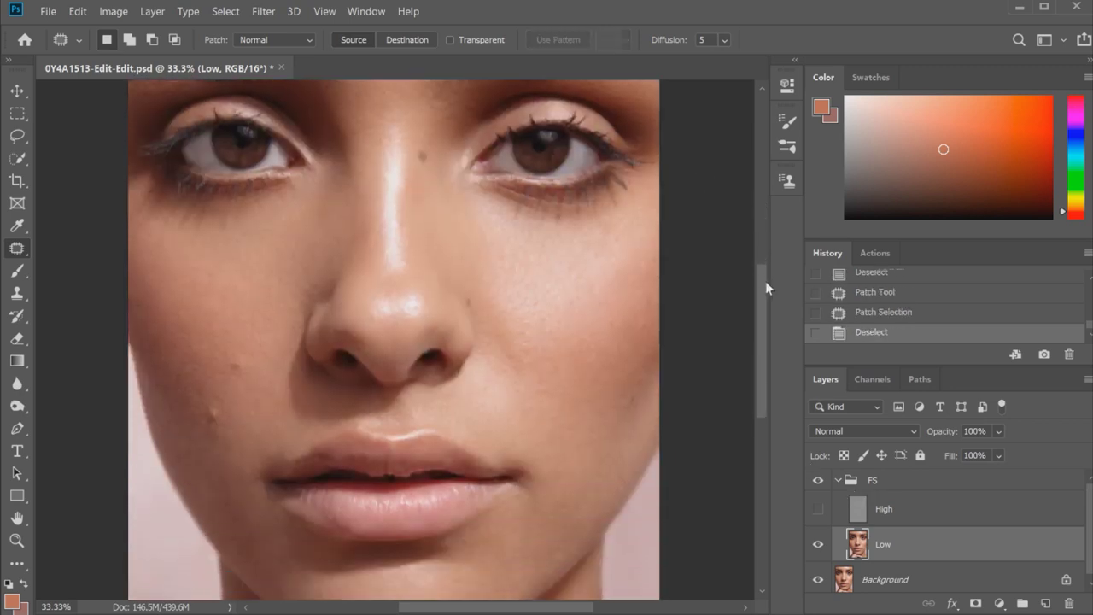
{"action": "right_click", "coordinate": [17, 248]}
{"action": "left_click", "coordinate": [92, 256]}
{"action": "key", "text": "alt"}
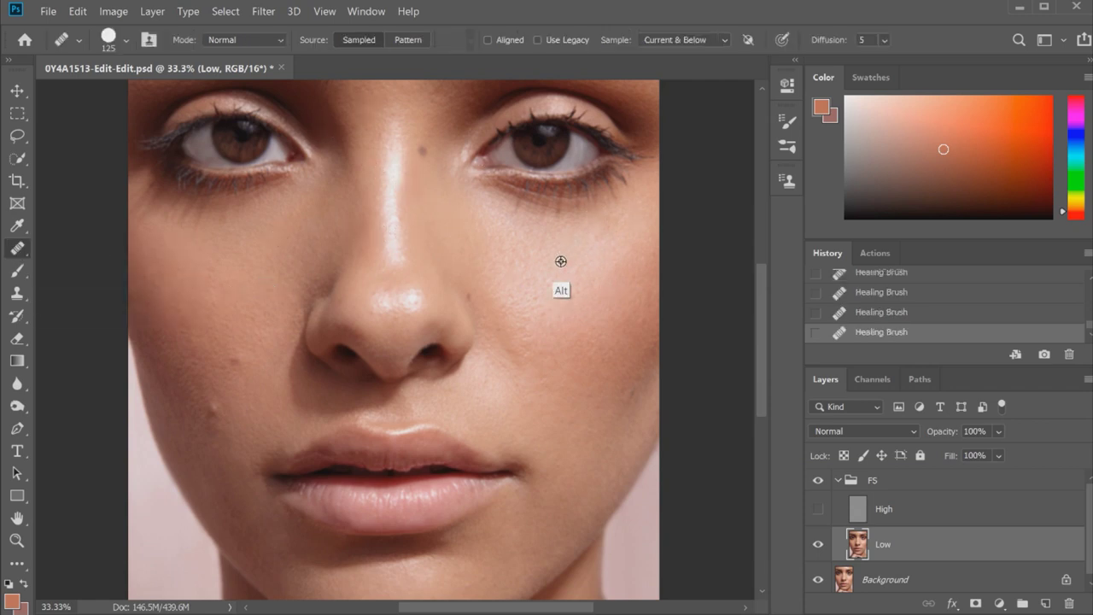
{"action": "left_click", "coordinate": [583, 247], "text": "alt"}
{"action": "left_click", "coordinate": [624, 264]}
{"action": "left_click", "coordinate": [596, 246], "text": "alt"}
{"action": "left_click_drag", "start_coordinate": [611, 228], "coordinate": [613, 310]}
{"action": "left_click", "coordinate": [551, 312], "text": "alt"}
{"action": "left_click", "coordinate": [527, 319], "text": "alt"}
{"action": "left_click_drag", "start_coordinate": [540, 369], "coordinate": [524, 344]}
Step: Heal the upper part of the darker cheek from sampled skin, and check the result with the High layer temporarily visible
{"action": "left_click", "coordinate": [251, 353], "text": "alt"}
{"action": "left_click", "coordinate": [228, 285], "text": "alt"}
{"action": "left_click_drag", "start_coordinate": [199, 280], "coordinate": [199, 281]}
{"action": "left_click", "coordinate": [820, 509]}
{"action": "left_click_drag", "start_coordinate": [759, 374], "coordinate": [758, 333]}
{"action": "left_click", "coordinate": [820, 509]}
Step: Heal the forehead above the eyebrow on the darker side of the face using skin sampled between the brows
{"action": "left_click", "coordinate": [337, 138], "text": "alt"}
{"action": "left_click_drag", "start_coordinate": [335, 108], "coordinate": [320, 91]}
{"action": "left_click", "coordinate": [285, 105]}
{"action": "left_click", "coordinate": [298, 126]}
Step: Heal the uneven spots in the forehead highlight above the eyebrow on the brighter side, sampling adjacent skin
{"action": "left_click", "coordinate": [474, 121]}
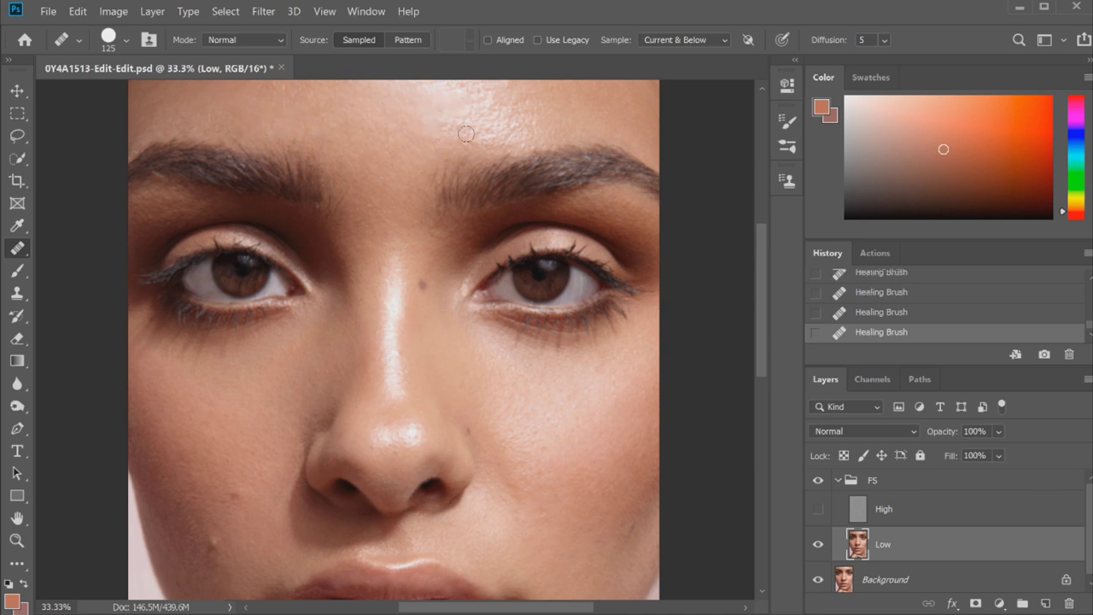
{"action": "key", "text": "alt"}
{"action": "left_click", "coordinate": [486, 119], "text": "alt"}
{"action": "left_click", "coordinate": [513, 101]}
{"action": "left_click", "coordinate": [510, 111]}
{"action": "left_click", "coordinate": [527, 92]}
Step: Check the brush settings, and heal the remaining uneven spots across the forehead highlight from freshly sampled skin
{"action": "left_click", "coordinate": [127, 40]}
{"action": "left_click", "coordinate": [79, 270]}
{"action": "key", "text": "Escape"}
{"action": "key", "text": "alt"}
{"action": "left_click", "coordinate": [505, 96], "text": "alt"}
{"action": "left_click", "coordinate": [531, 105]}
{"action": "left_click", "coordinate": [486, 93], "text": "alt"}
{"action": "left_click", "coordinate": [495, 99]}
{"action": "left_click", "coordinate": [493, 125], "text": "alt"}
{"action": "left_click", "coordinate": [509, 98]}
Step: Heal the blemish on the lower part of the darker cheek and make the High layer visible again
{"action": "scroll", "coordinate": [739, 182], "scroll_direction": "down", "scroll_amount": 3}
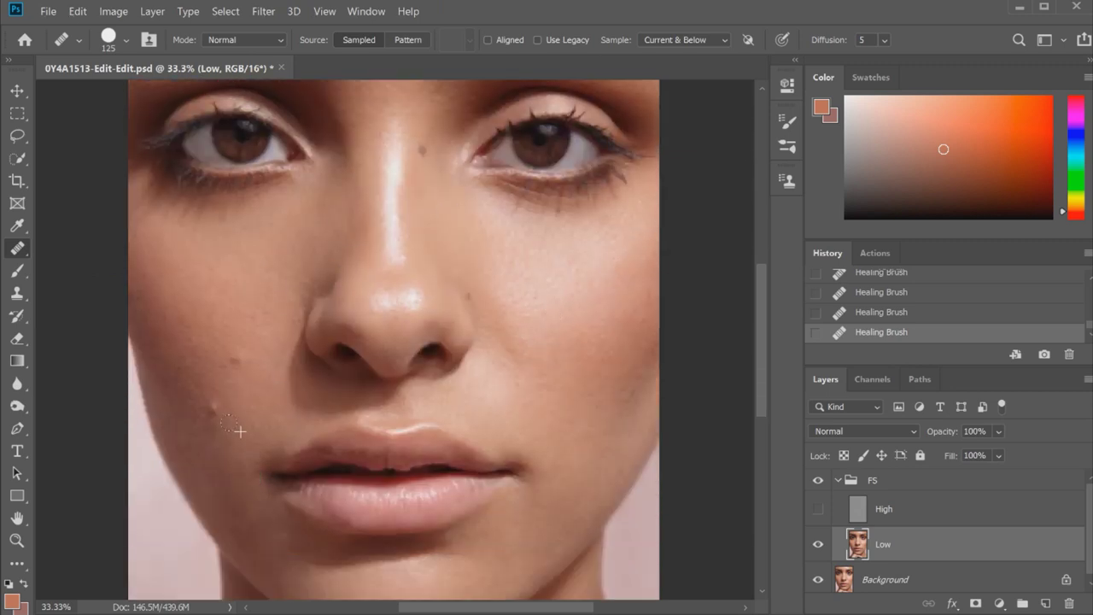
{"action": "left_click", "coordinate": [273, 396]}
{"action": "scroll", "coordinate": [751, 305], "scroll_direction": "down", "scroll_amount": 3}
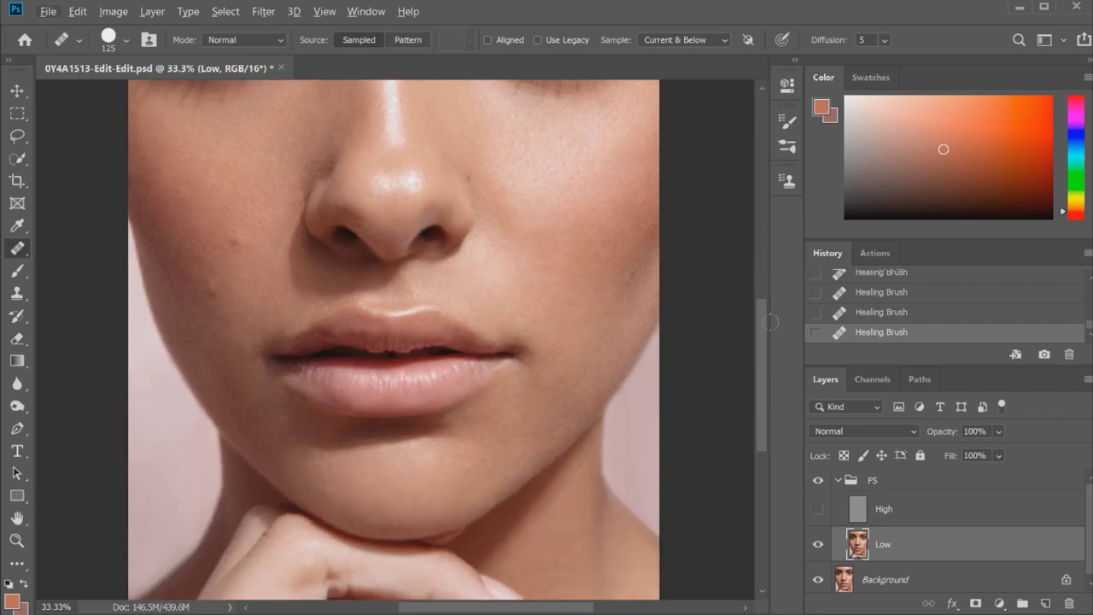
{"action": "left_click", "coordinate": [817, 509]}
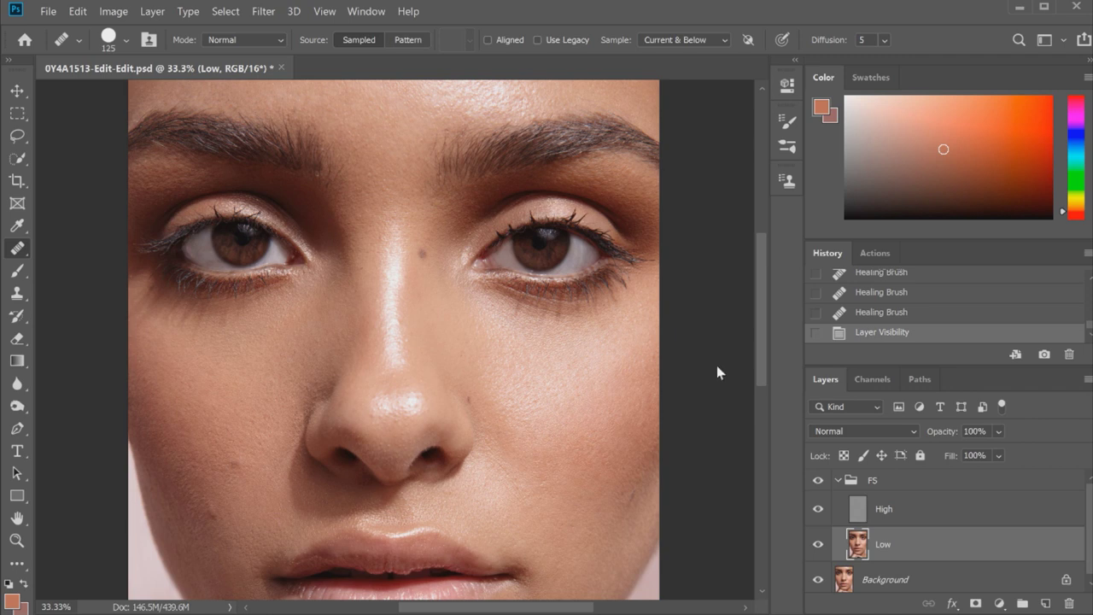
Step: Examine the retouched portrait with its texture visible, zooming out to the whole image and back in to 33.3%
{"action": "left_click", "coordinate": [16, 540]}
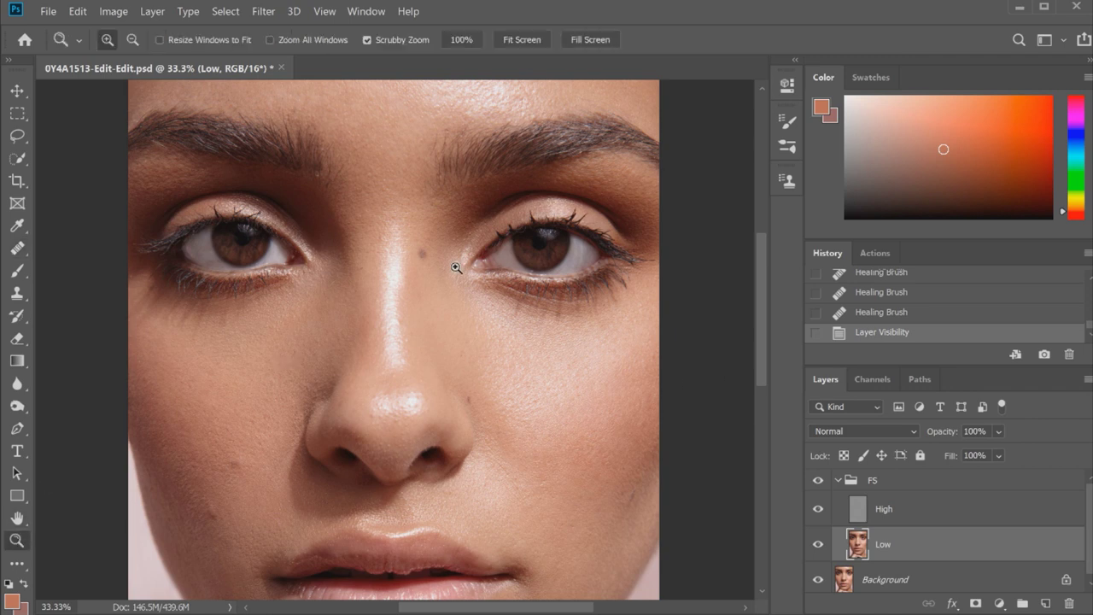
{"action": "right_click", "coordinate": [478, 230]}
{"action": "left_click", "coordinate": [512, 318]}
{"action": "right_click", "coordinate": [499, 259]}
{"action": "left_click", "coordinate": [530, 335]}
{"action": "right_click", "coordinate": [499, 260]}
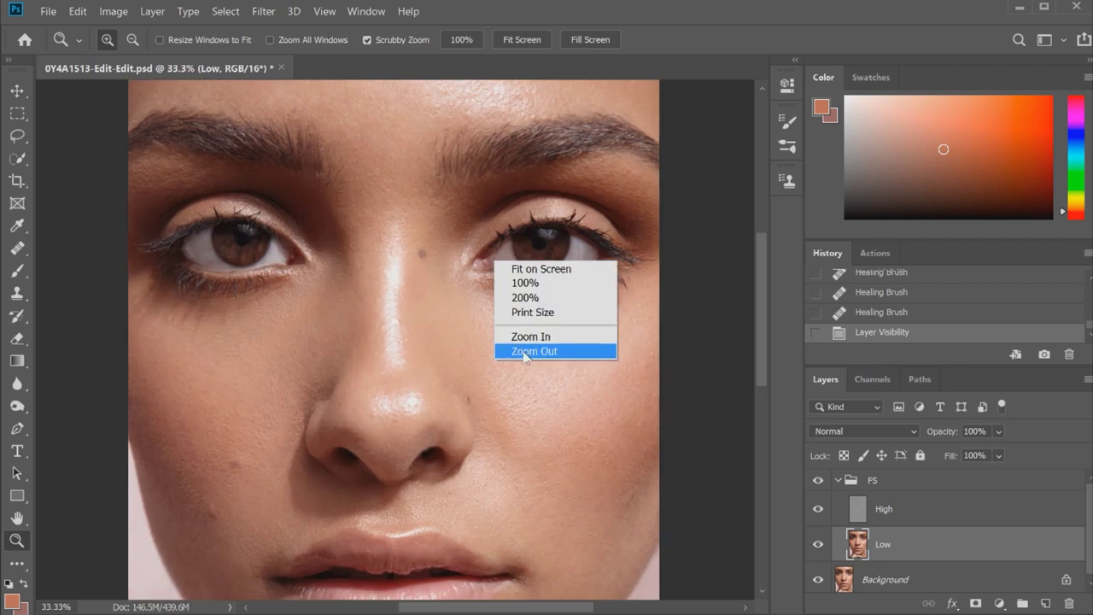
{"action": "left_click", "coordinate": [522, 350]}
{"action": "right_click", "coordinate": [475, 262]}
{"action": "left_click", "coordinate": [516, 351]}
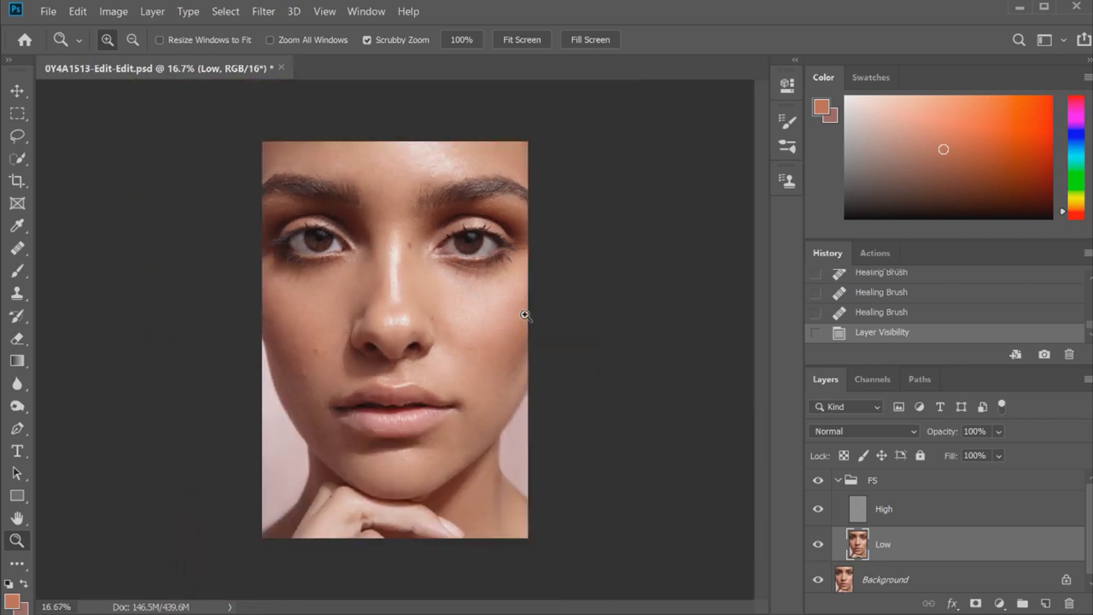
{"action": "left_click", "coordinate": [507, 365]}
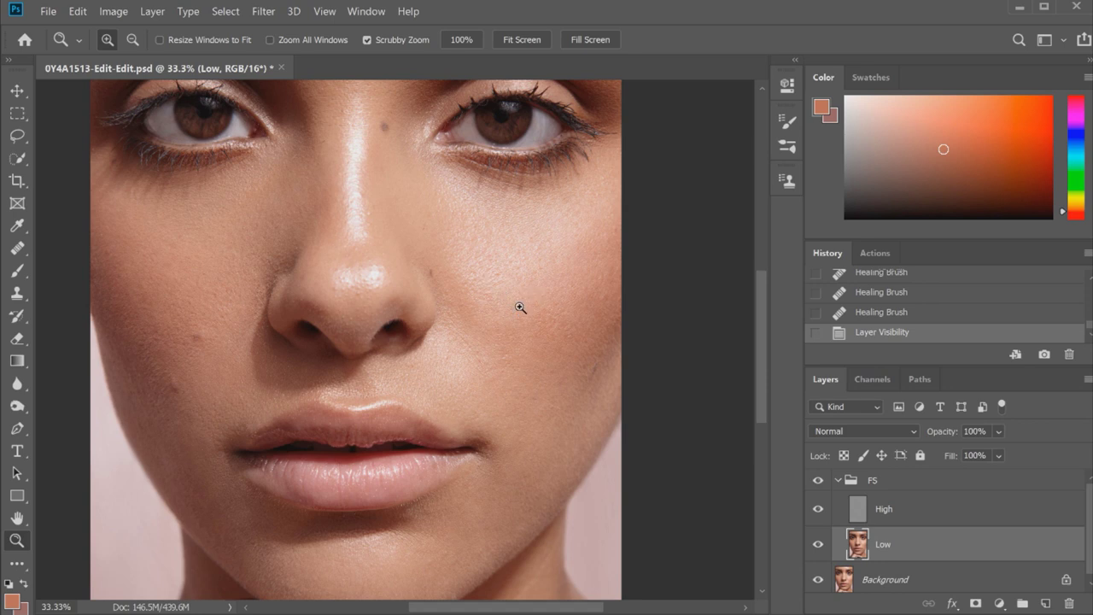
Step: Review the retouched face and save its current state as a history snapshot named Frequency
{"action": "left_click_drag", "start_coordinate": [762, 333], "coordinate": [726, 324]}
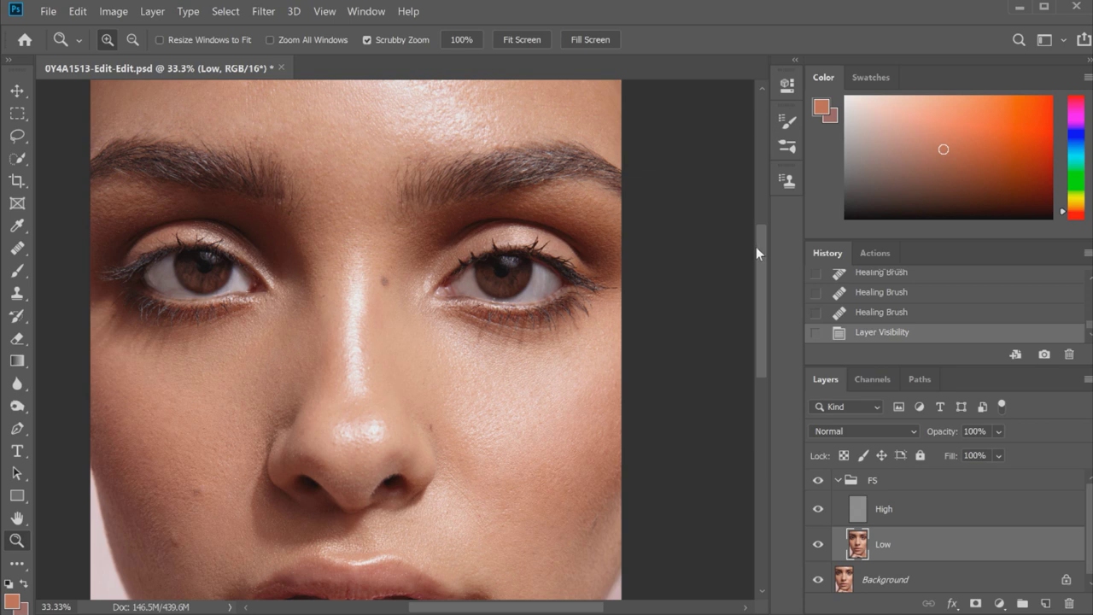
{"action": "left_click_drag", "start_coordinate": [763, 252], "coordinate": [761, 285]}
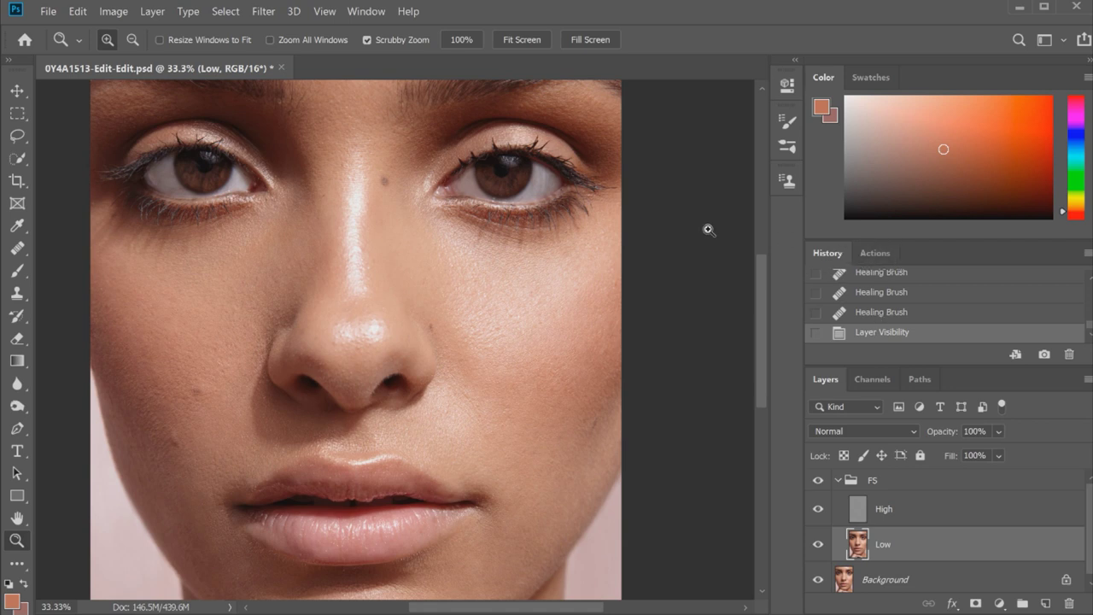
{"action": "scroll", "coordinate": [762, 278], "scroll_direction": "up", "scroll_amount": 3}
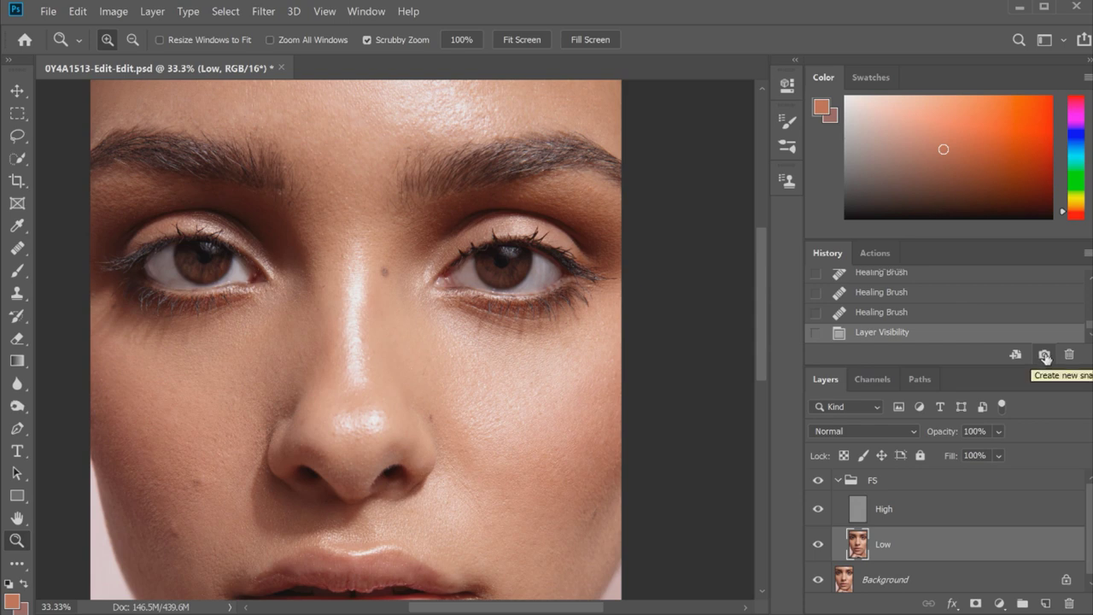
{"action": "left_click", "coordinate": [1044, 355]}
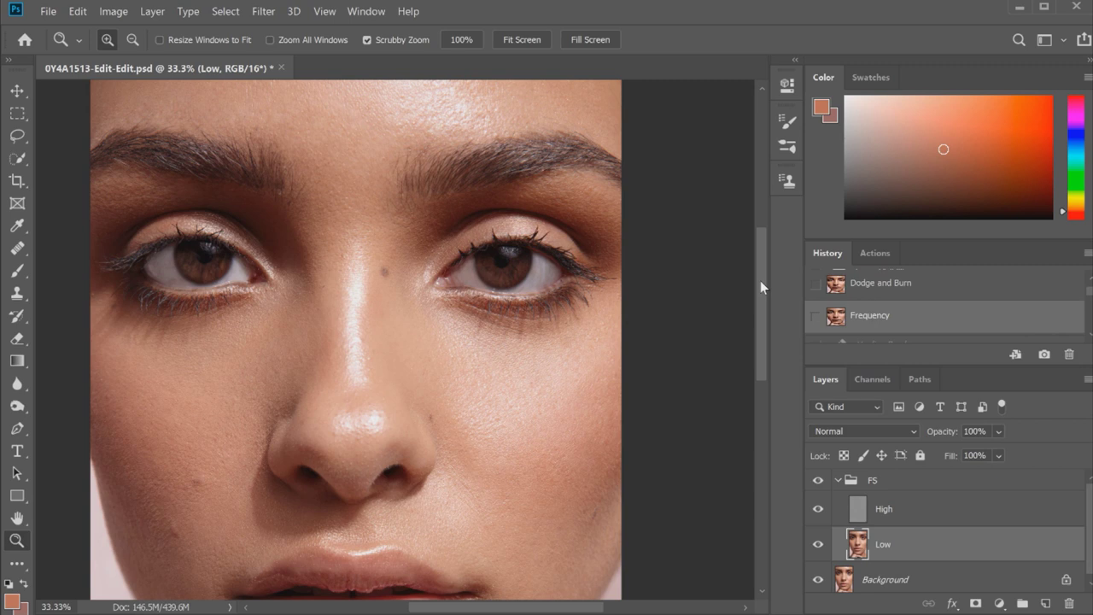
Step: Compare the Dodge and Burn snapshot with the Frequency snapshot across the cheeks, nose and mouth
{"action": "left_click_drag", "start_coordinate": [760, 280], "coordinate": [763, 294]}
{"action": "left_click", "coordinate": [878, 287]}
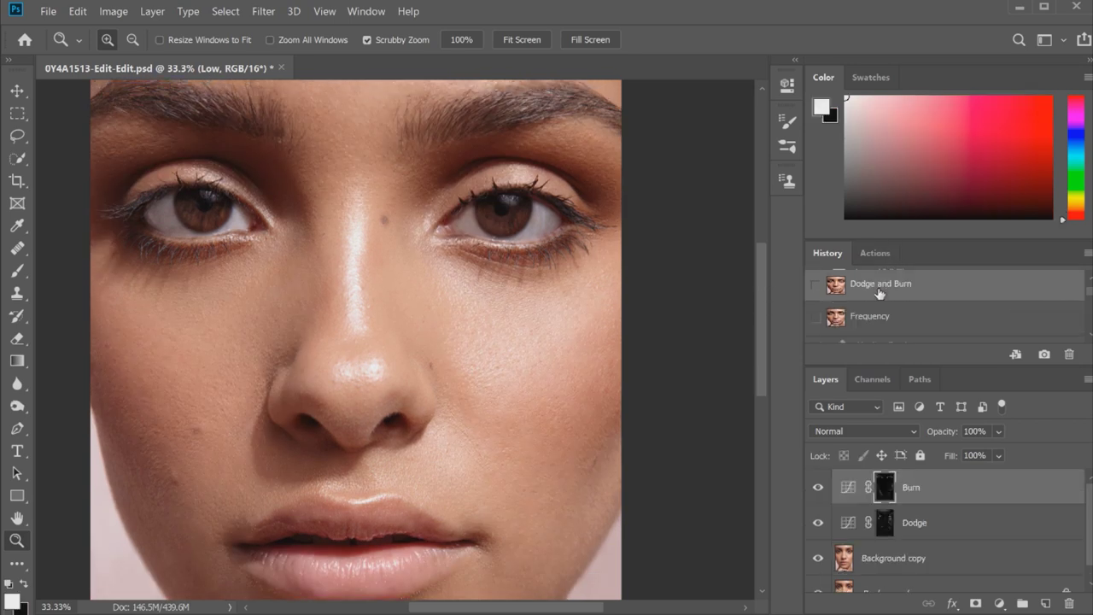
{"action": "mouse_move", "coordinate": [759, 279]}
{"action": "left_mouse_down"}
{"action": "mouse_move", "coordinate": [760, 320]}
{"action": "mouse_move", "coordinate": [754, 240]}
{"action": "mouse_move", "coordinate": [756, 292]}
{"action": "left_mouse_up"}
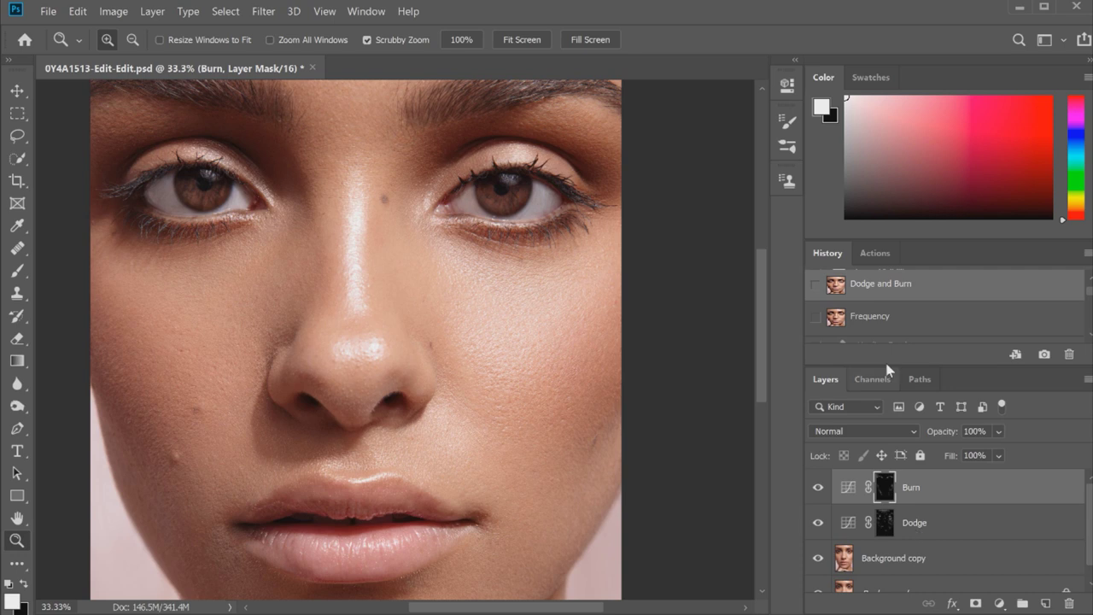
{"action": "left_click", "coordinate": [888, 318]}
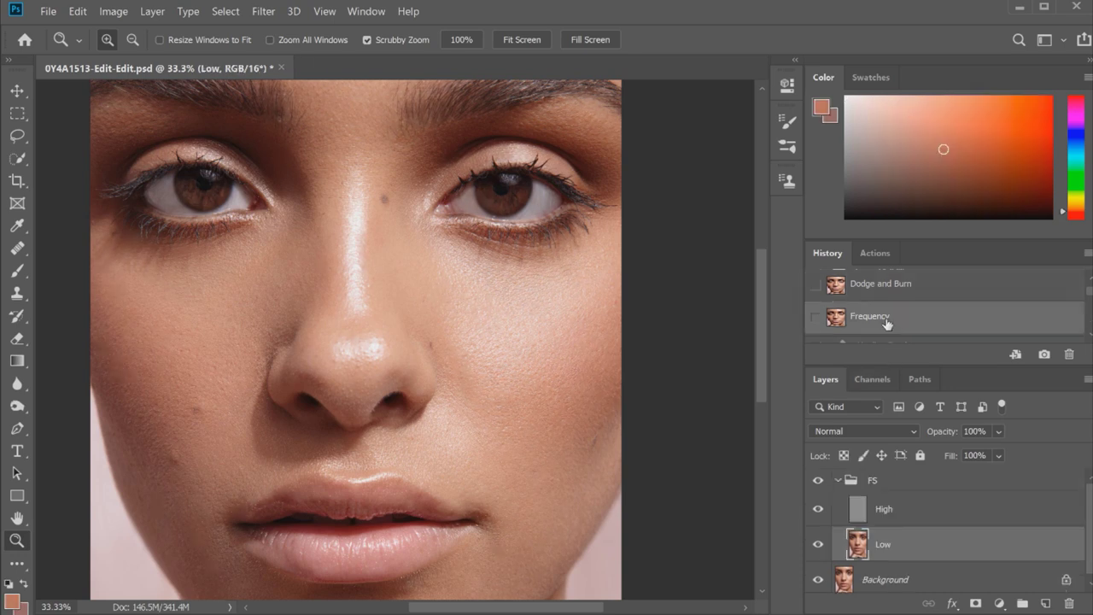
{"action": "scroll", "coordinate": [757, 350], "scroll_direction": "down", "scroll_amount": 3}
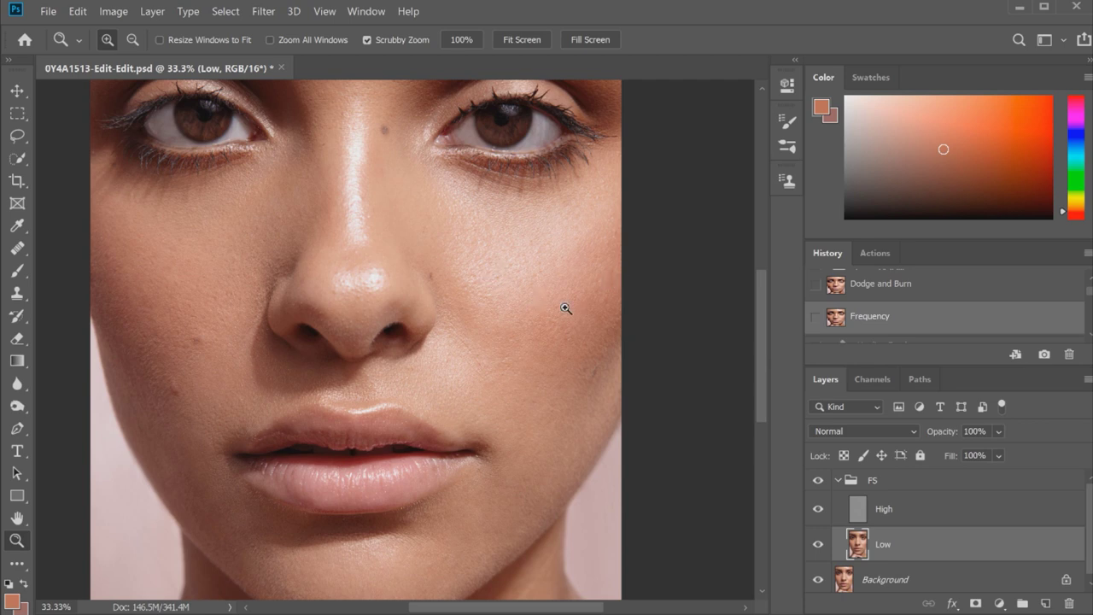
{"action": "left_click_drag", "start_coordinate": [755, 354], "coordinate": [765, 302]}
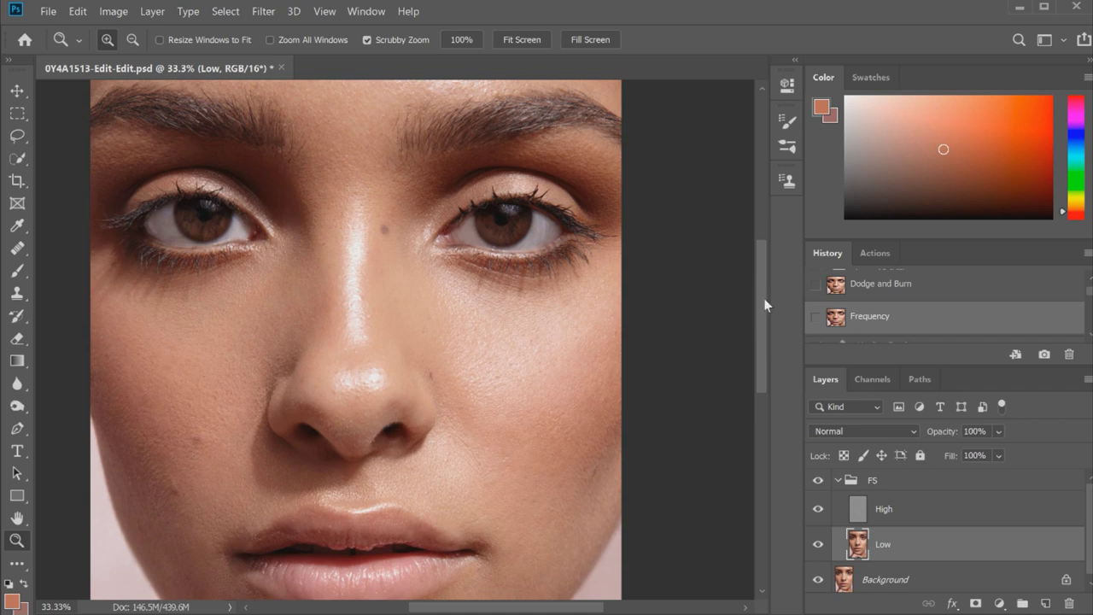
{"action": "left_click_drag", "start_coordinate": [760, 303], "coordinate": [756, 322]}
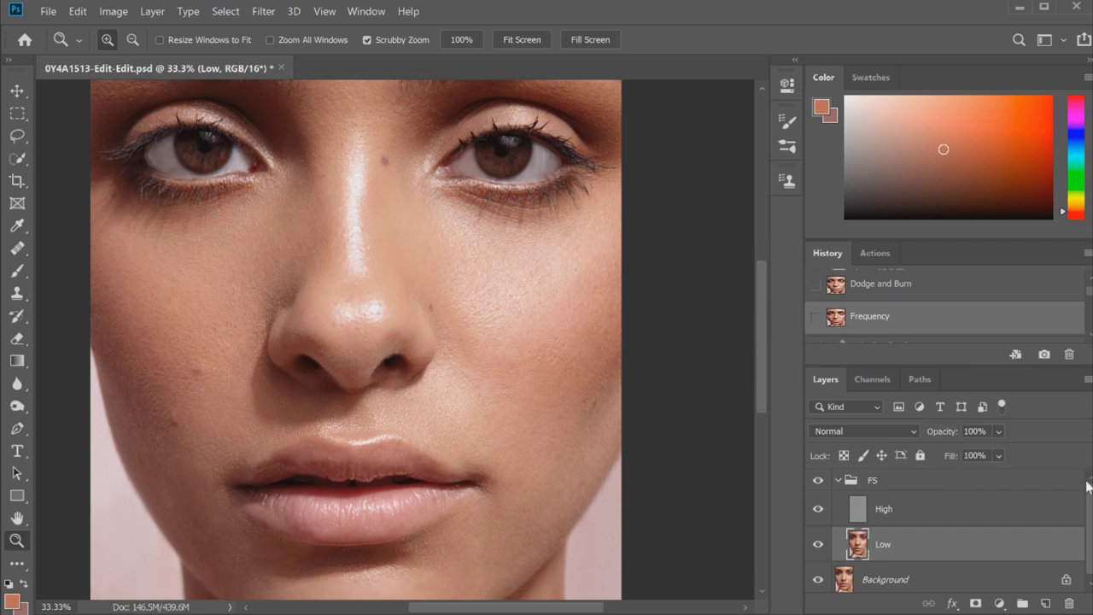
Step: Restore the Dodge and Burn snapshot and compare it with Frequency around the forehead, eyes and cheeks
{"action": "left_click", "coordinate": [879, 285]}
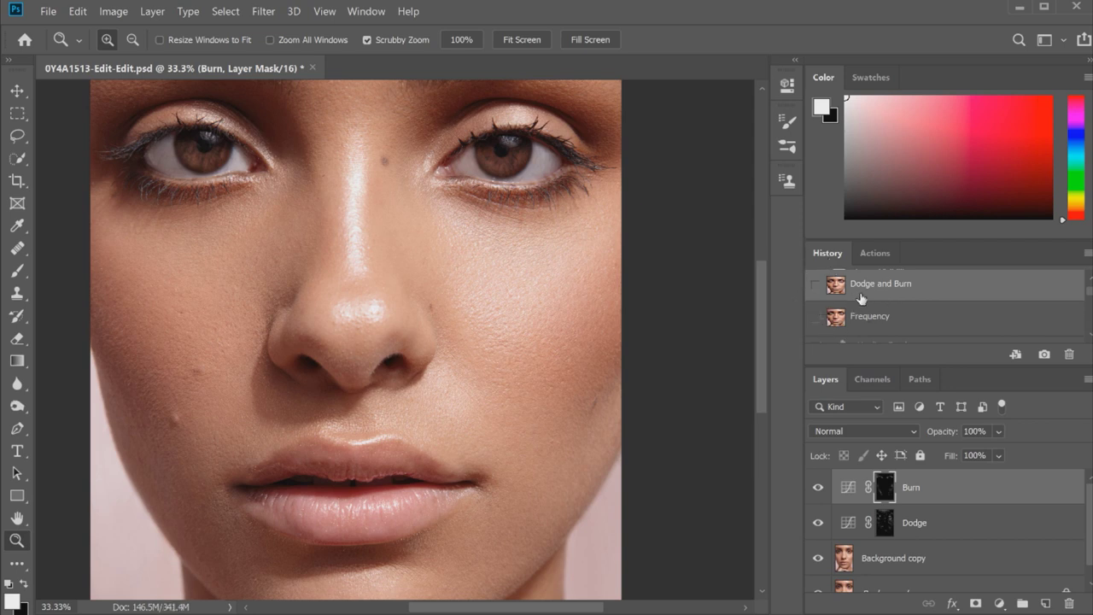
{"action": "scroll", "coordinate": [763, 337], "scroll_direction": "up", "scroll_amount": 3}
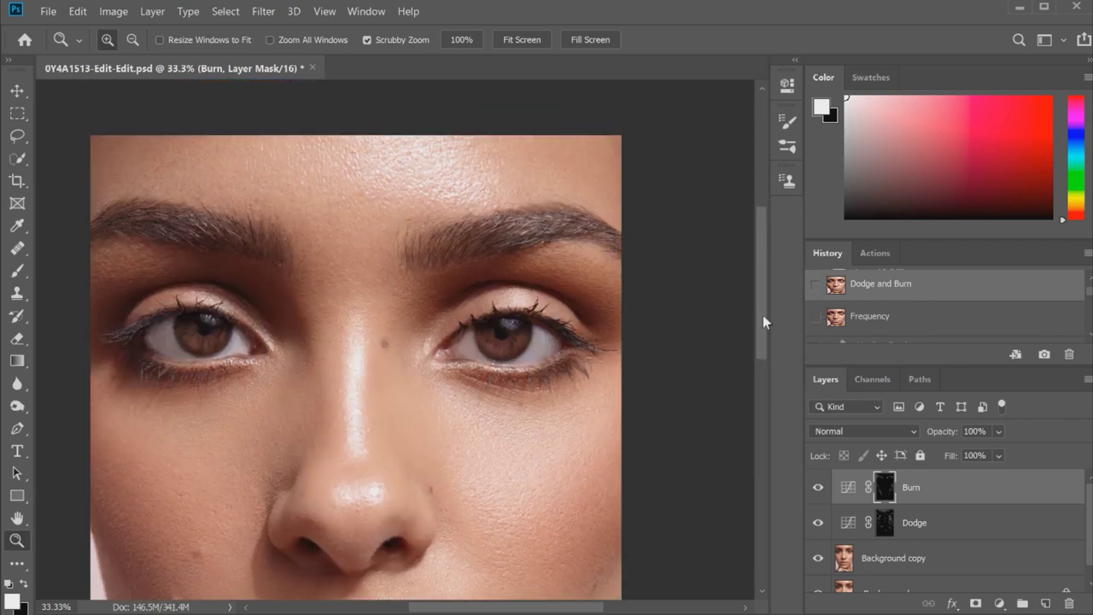
{"action": "scroll", "coordinate": [759, 332], "scroll_direction": "down", "scroll_amount": 1}
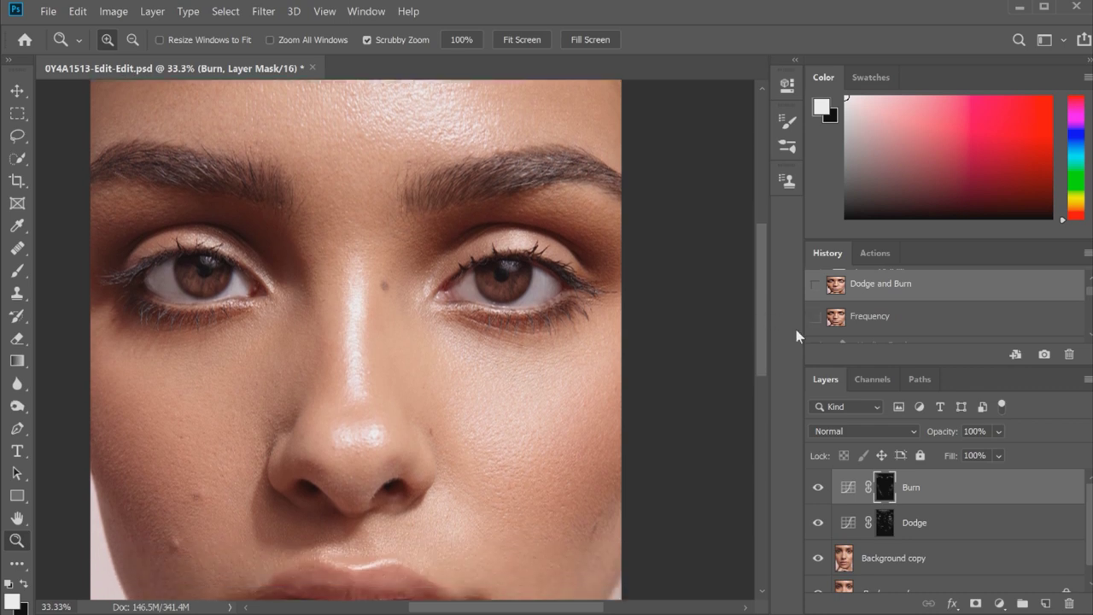
{"action": "left_click", "coordinate": [884, 316]}
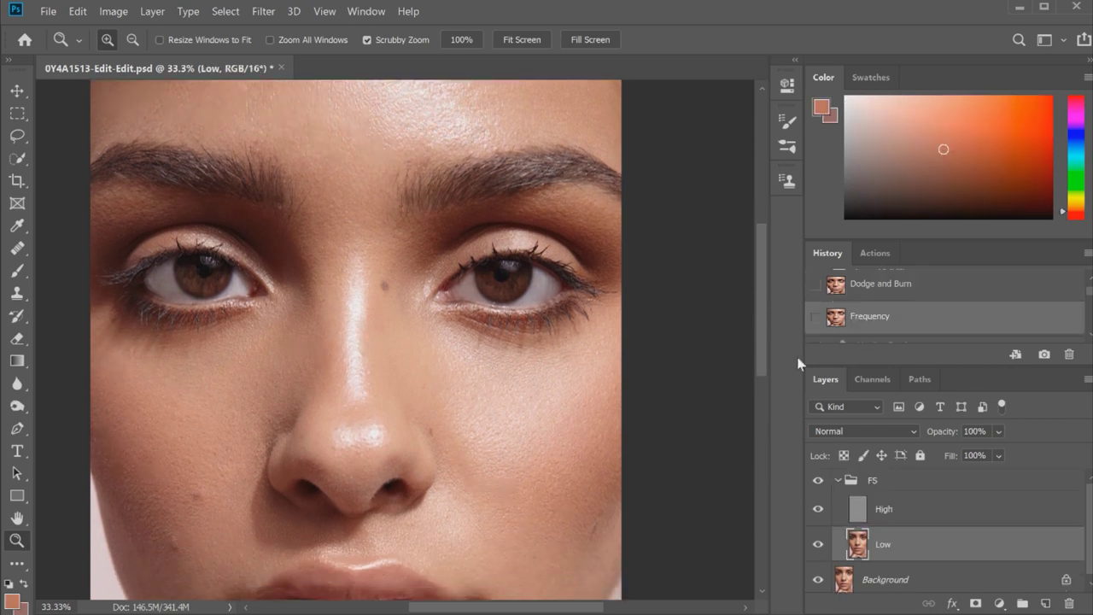
{"action": "scroll", "coordinate": [760, 329], "scroll_direction": "down", "scroll_amount": 2}
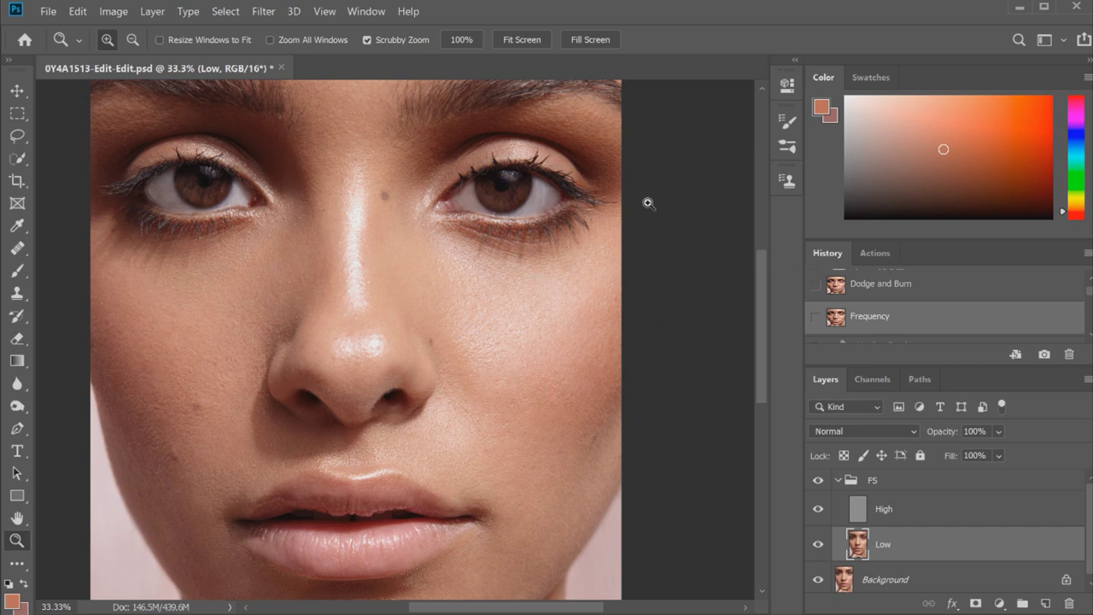
{"action": "mouse_move", "coordinate": [761, 298]}
{"action": "left_mouse_down"}
{"action": "mouse_move", "coordinate": [766, 332]}
{"action": "mouse_move", "coordinate": [757, 292]}
{"action": "left_mouse_up"}
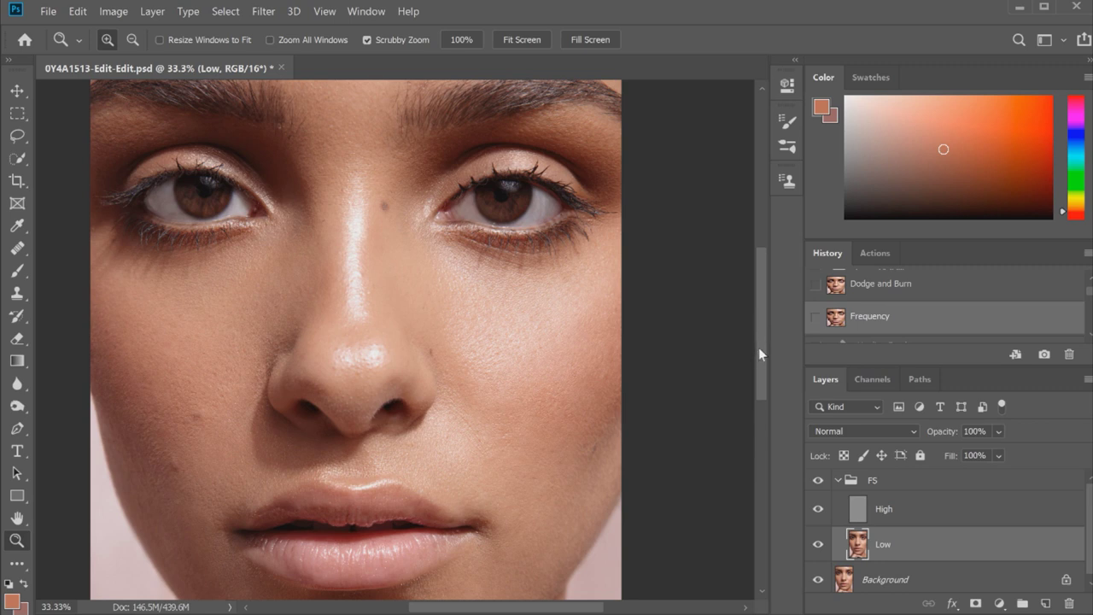
{"action": "mouse_move", "coordinate": [760, 344]}
{"action": "left_mouse_down"}
{"action": "mouse_move", "coordinate": [754, 312]}
{"action": "mouse_move", "coordinate": [758, 346]}
{"action": "left_mouse_up"}
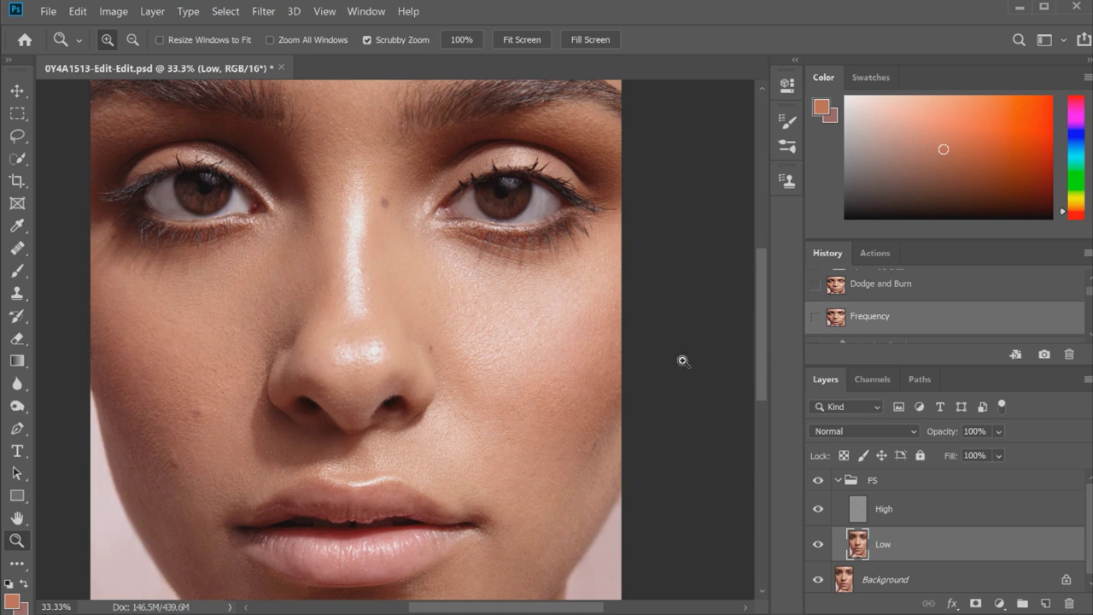
Step: View the whole portrait and compare the Original snapshot with the Frequency snapshot
{"action": "key", "text": "ctrl+minus"}
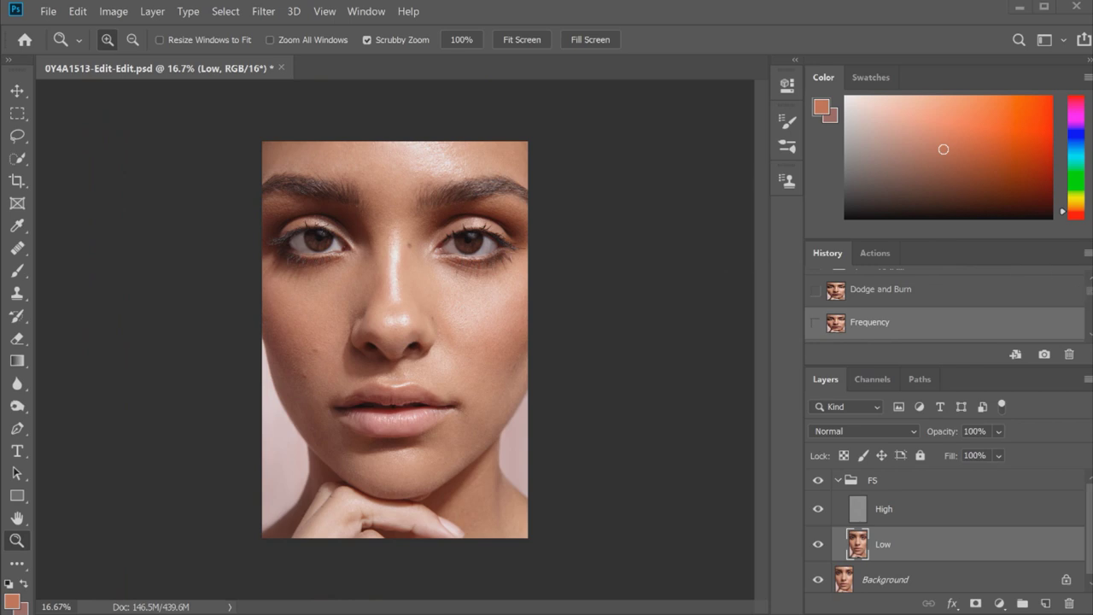
{"action": "scroll", "coordinate": [1025, 326], "scroll_direction": "up", "scroll_amount": 1}
{"action": "left_click", "coordinate": [983, 298]}
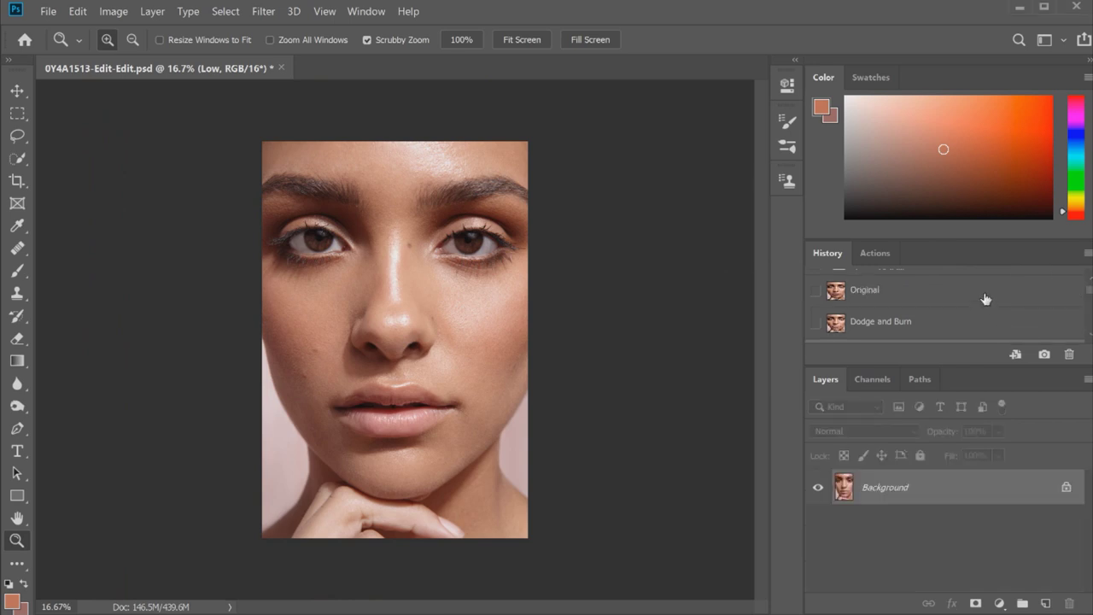
{"action": "left_click_drag", "start_coordinate": [1090, 293], "coordinate": [1091, 293]}
{"action": "left_click", "coordinate": [965, 331]}
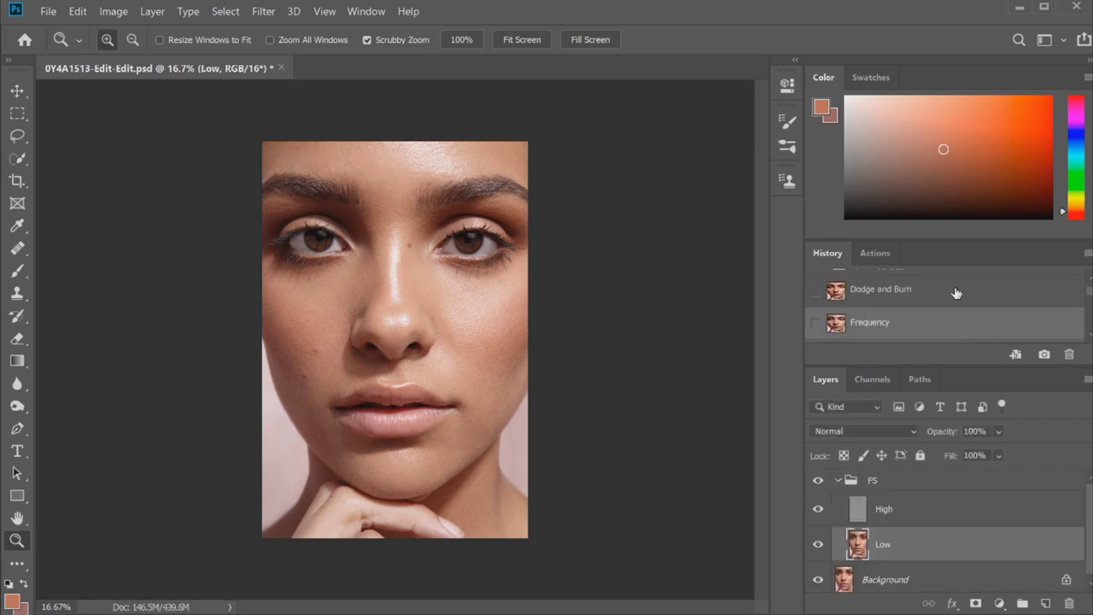
Step: Show the Dodge and Burn snapshot and inspect the face at 25% zoom
{"action": "left_click", "coordinate": [924, 290]}
{"action": "right_click", "coordinate": [497, 238]}
{"action": "left_click", "coordinate": [547, 331]}
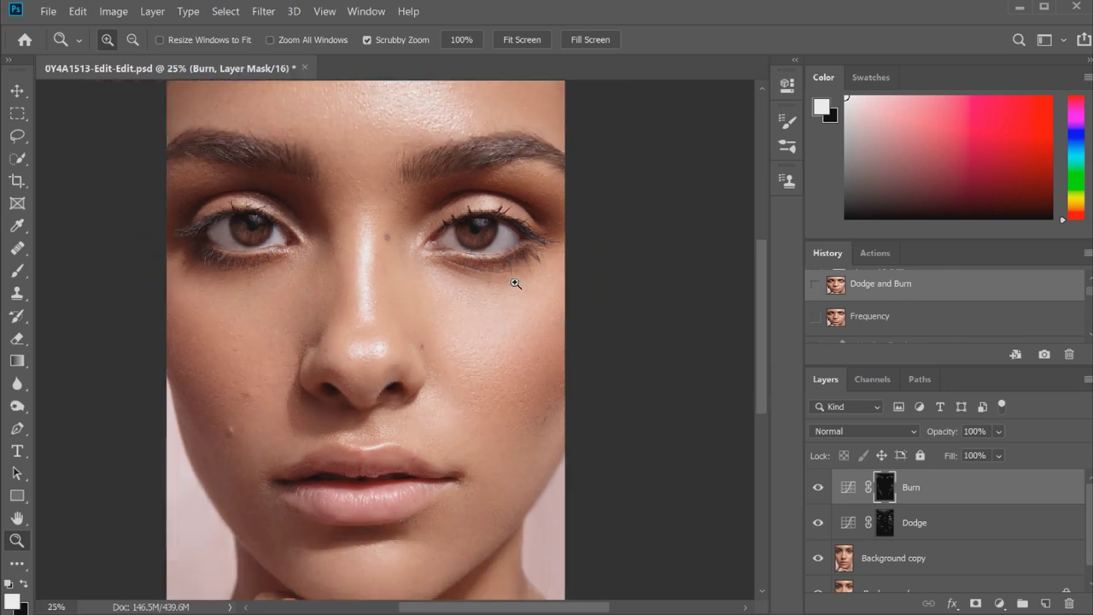
{"action": "right_click", "coordinate": [511, 278]}
{"action": "left_click", "coordinate": [540, 357]}
{"action": "right_click", "coordinate": [519, 263]}
{"action": "left_click", "coordinate": [551, 361]}
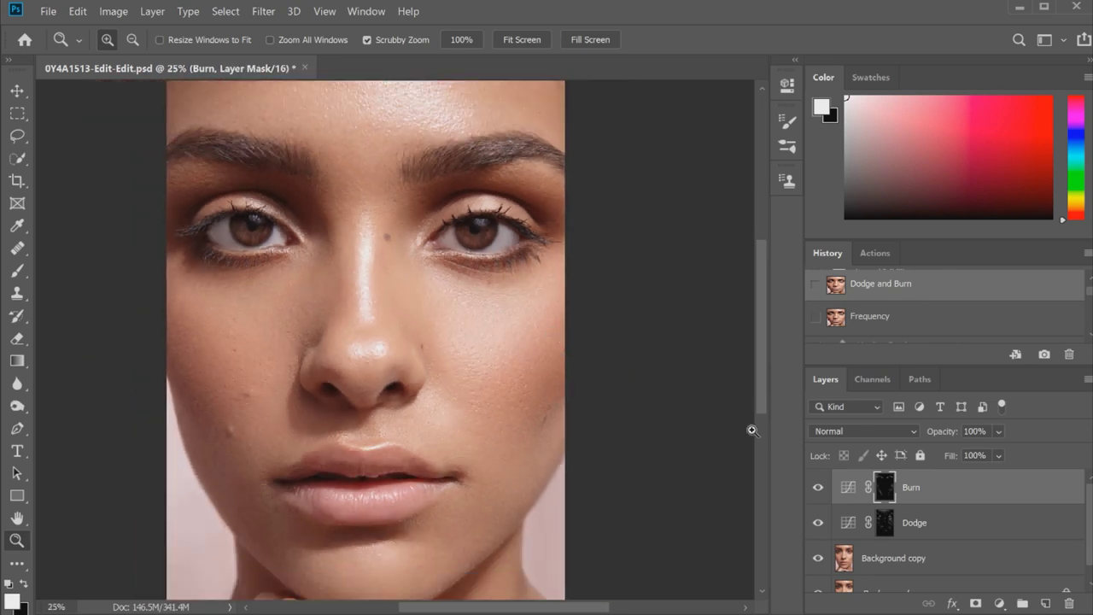